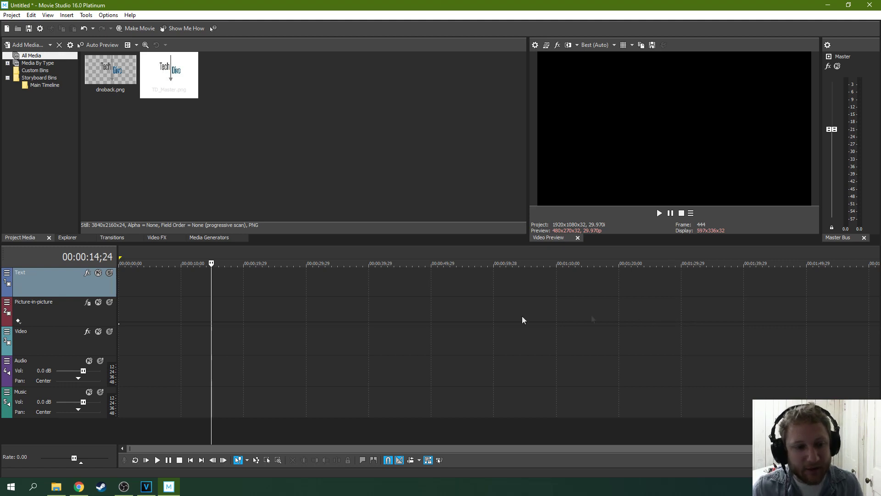
- Place TD_Master.png at 0:00 on the Video track
{"action": "left_click", "coordinate": [141, 336]}
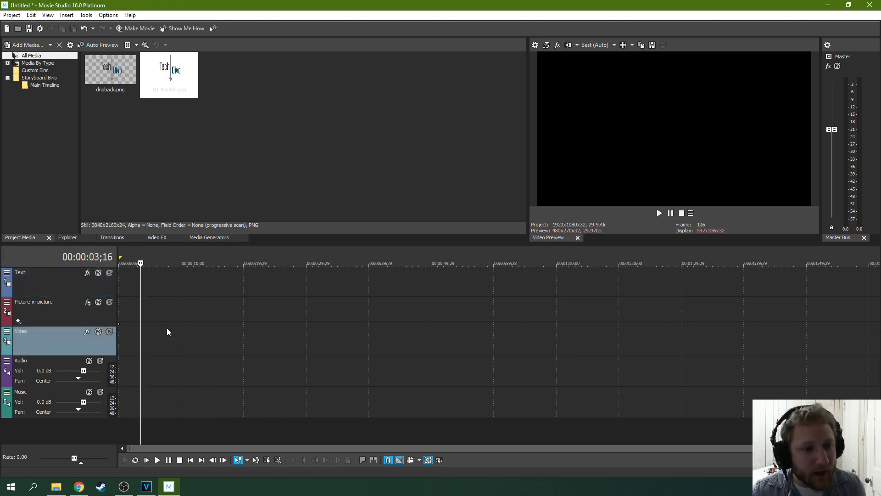
{"action": "scroll", "coordinate": [155, 341], "scroll_direction": "up", "scroll_amount": 5}
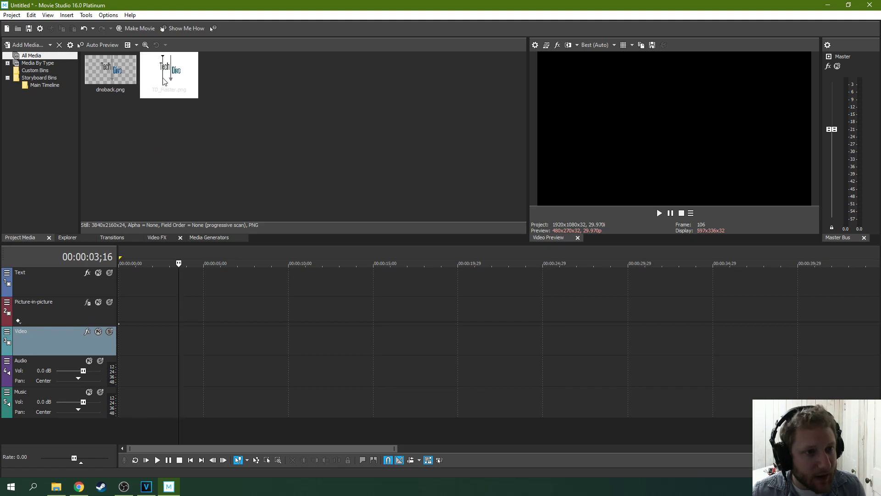
{"action": "left_click_drag", "start_coordinate": [160, 77], "coordinate": [116, 339]}
- Bring up the TD_Master clip's right-click options menu
{"action": "left_click", "coordinate": [131, 345]}
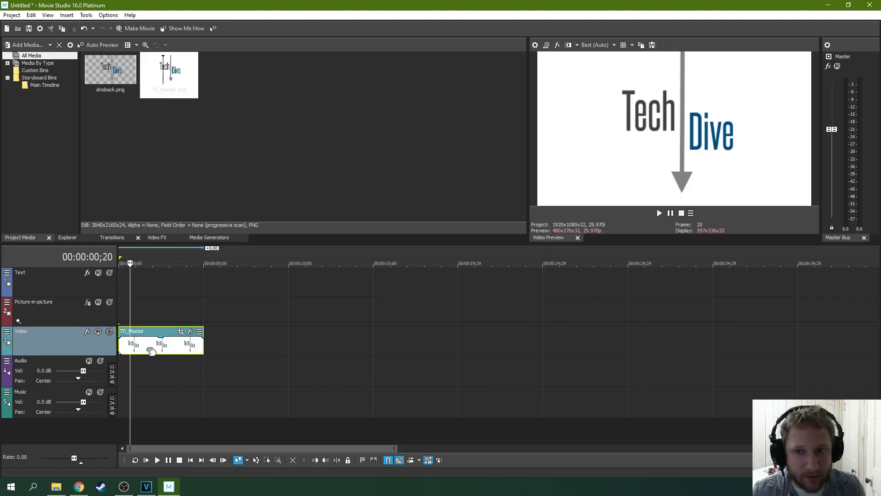
{"action": "left_click", "coordinate": [149, 344]}
{"action": "scroll", "coordinate": [179, 347], "scroll_direction": "up", "scroll_amount": 4}
{"action": "scroll", "coordinate": [179, 347], "scroll_direction": "up", "scroll_amount": 2}
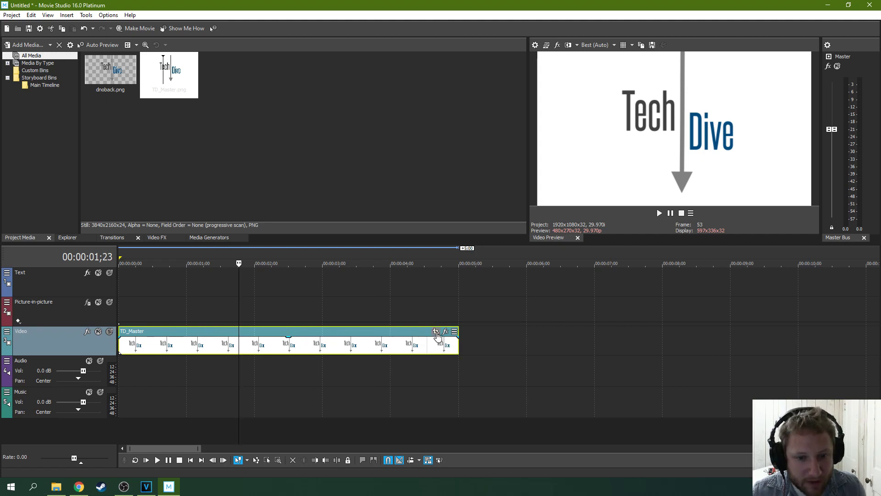
{"action": "right_click", "coordinate": [364, 338]}
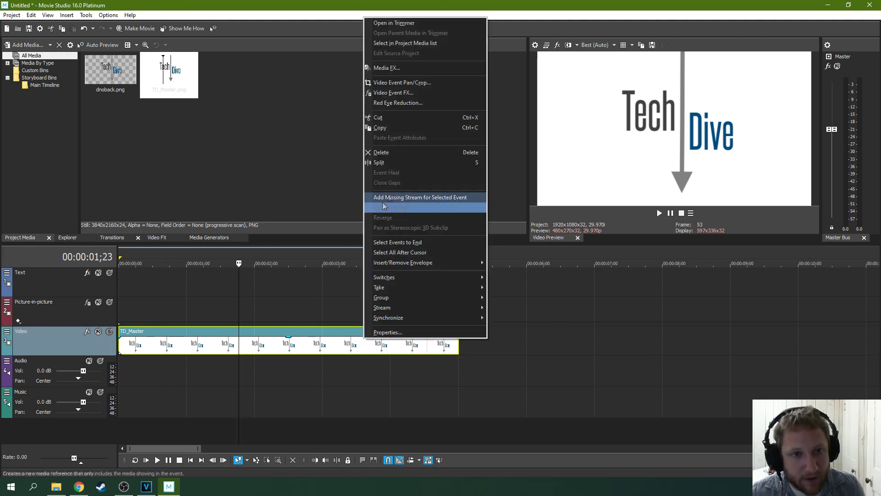
- In Video Event Pan/Crop, frame the logo at 3,377.4 × 1,899.8, centred at 2,015.9, 1,141.6
{"action": "left_click", "coordinate": [410, 86]}
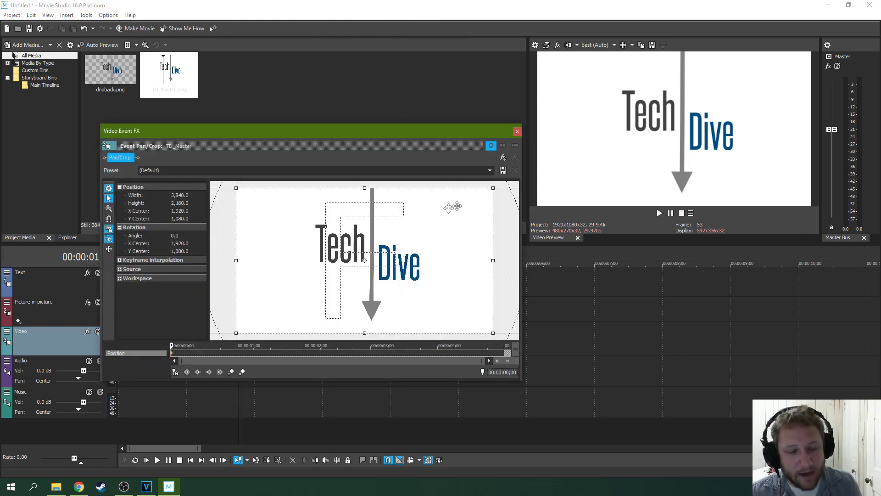
{"action": "left_click_drag", "start_coordinate": [492, 188], "coordinate": [376, 258]}
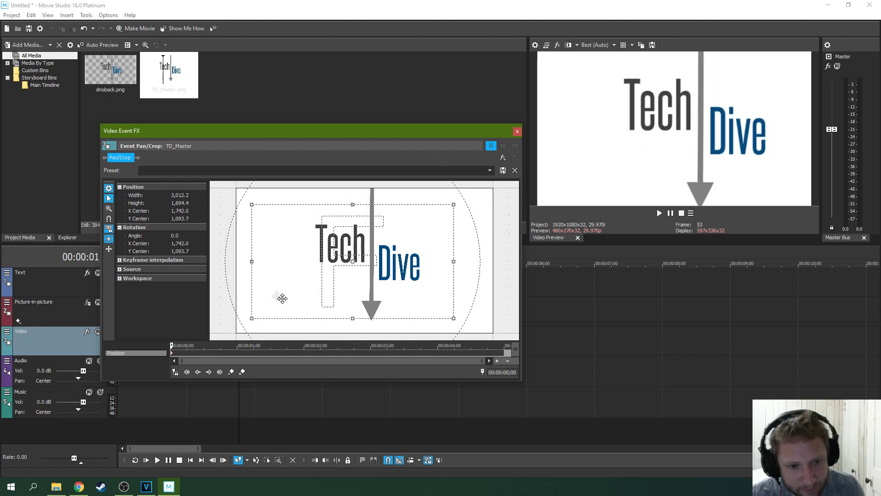
{"action": "left_click_drag", "start_coordinate": [417, 249], "coordinate": [404, 240]}
{"action": "left_click_drag", "start_coordinate": [440, 194], "coordinate": [470, 202]}
{"action": "mouse_move", "coordinate": [388, 231]}
{"action": "left_mouse_down"}
{"action": "mouse_move", "coordinate": [435, 257]}
{"action": "mouse_move", "coordinate": [394, 246]}
{"action": "left_mouse_up"}
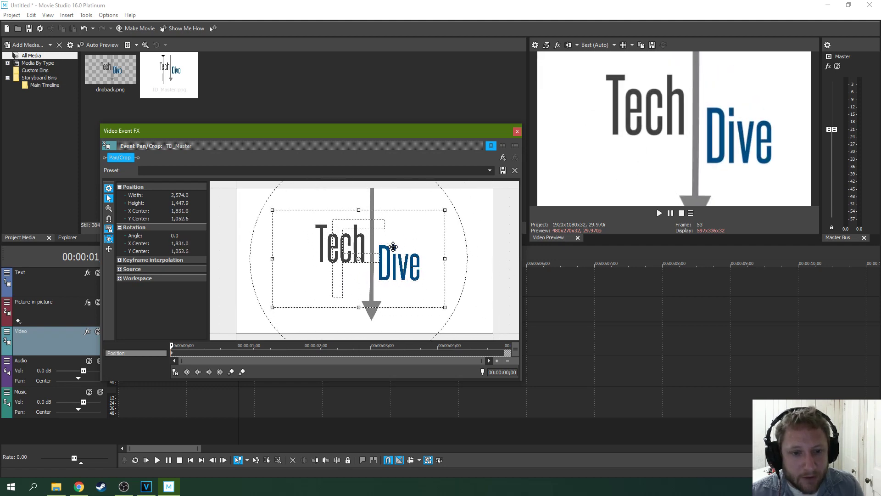
{"action": "left_click_drag", "start_coordinate": [445, 210], "coordinate": [473, 199]}
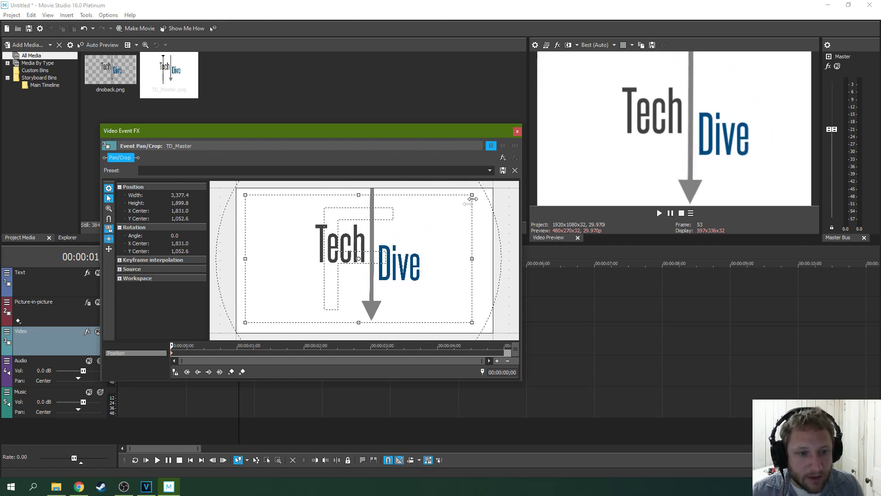
{"action": "left_click_drag", "start_coordinate": [386, 243], "coordinate": [392, 251]}
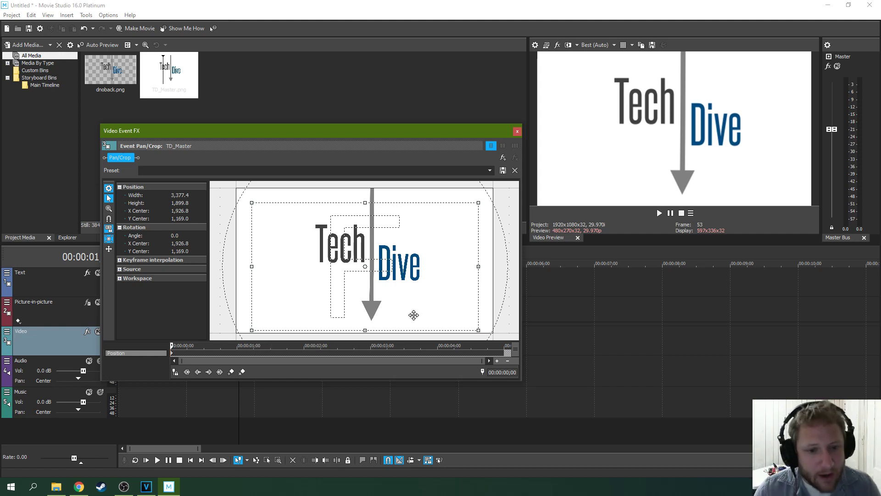
{"action": "left_click_drag", "start_coordinate": [413, 302], "coordinate": [420, 300]}
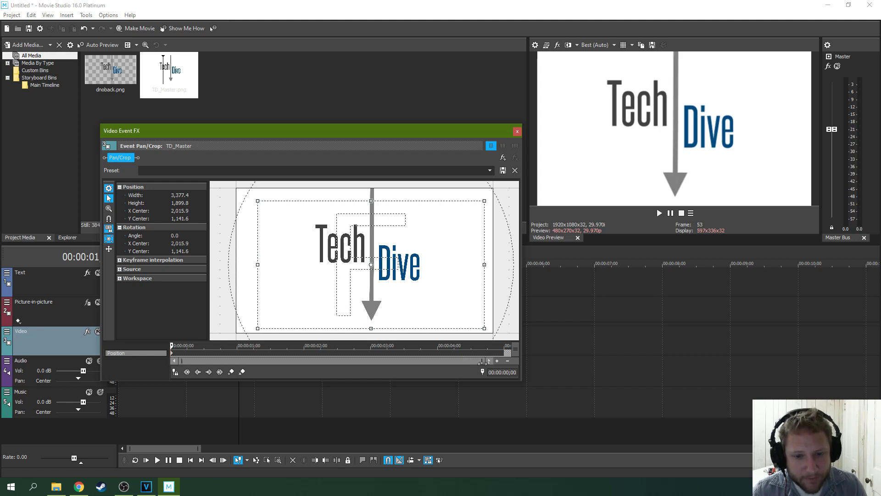
- Add an end keyframe at 5 seconds with the crop frame widened to 3,637.6 × 2,046.2
{"action": "left_click", "coordinate": [503, 346]}
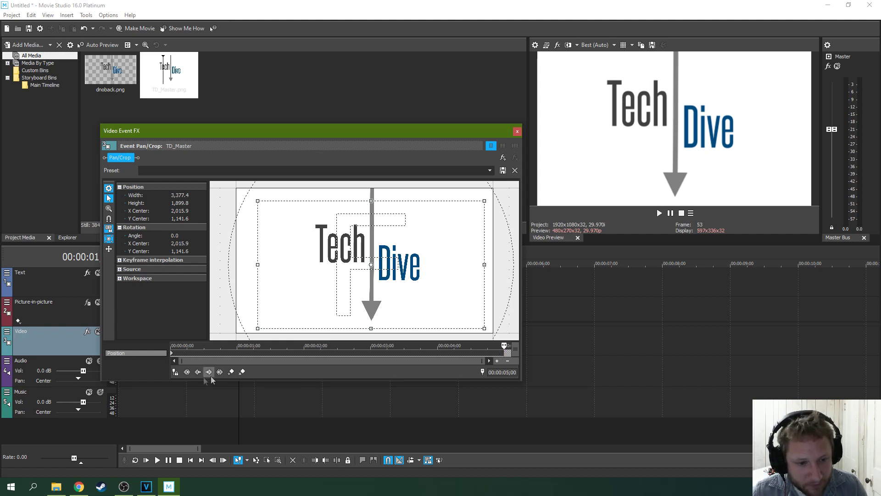
{"action": "left_click", "coordinate": [231, 371]}
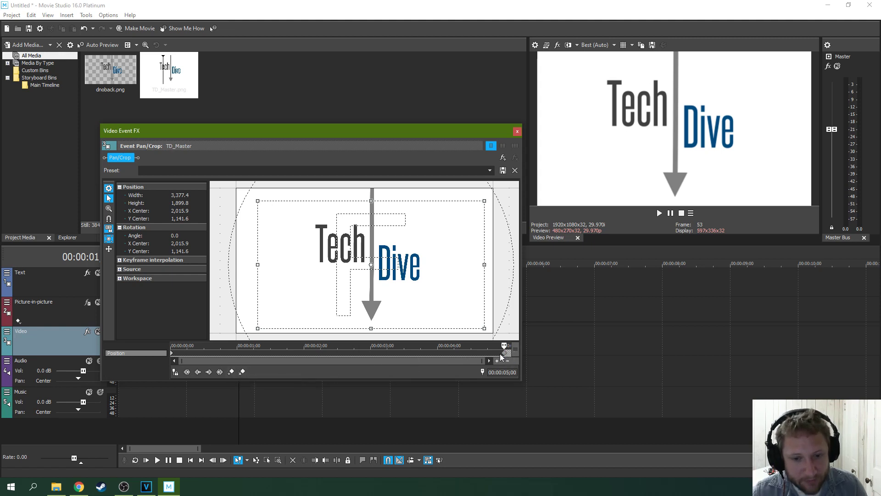
{"action": "left_click", "coordinate": [172, 352]}
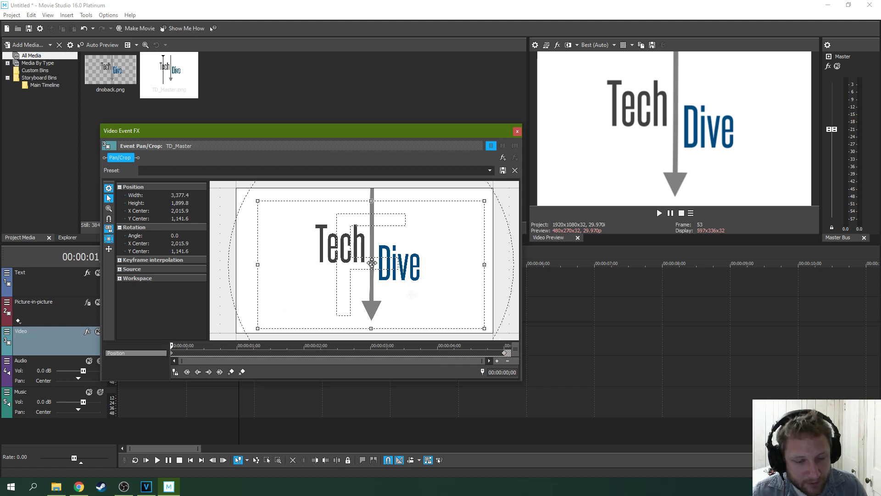
{"action": "left_click", "coordinate": [505, 353]}
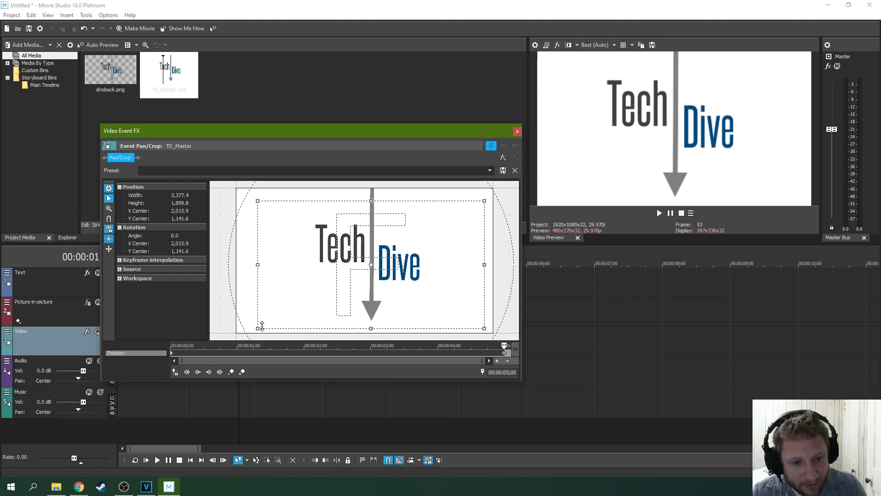
{"action": "mouse_move", "coordinate": [257, 329]}
{"action": "left_mouse_down"}
{"action": "mouse_move", "coordinate": [279, 316]}
{"action": "mouse_move", "coordinate": [247, 336]}
{"action": "left_mouse_up"}
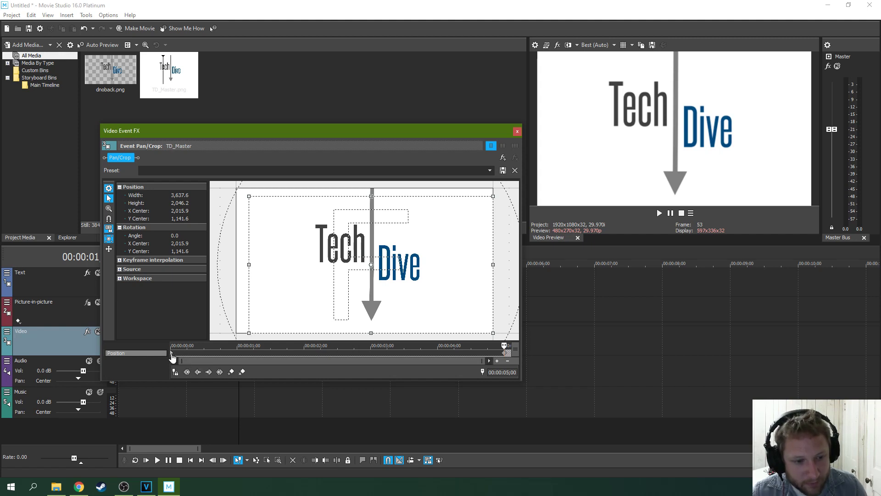
- Compare the start and end keyframe framings, close Pan/Crop, and play from the start
{"action": "left_click", "coordinate": [172, 353]}
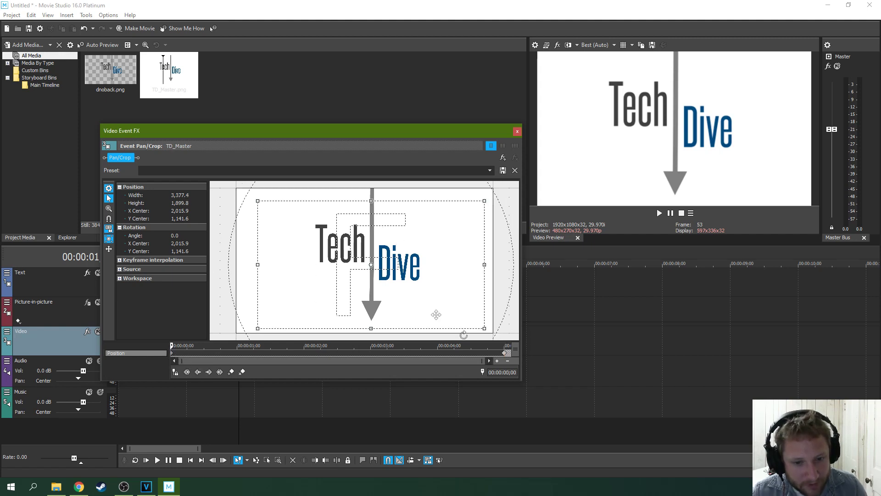
{"action": "left_click", "coordinate": [505, 354]}
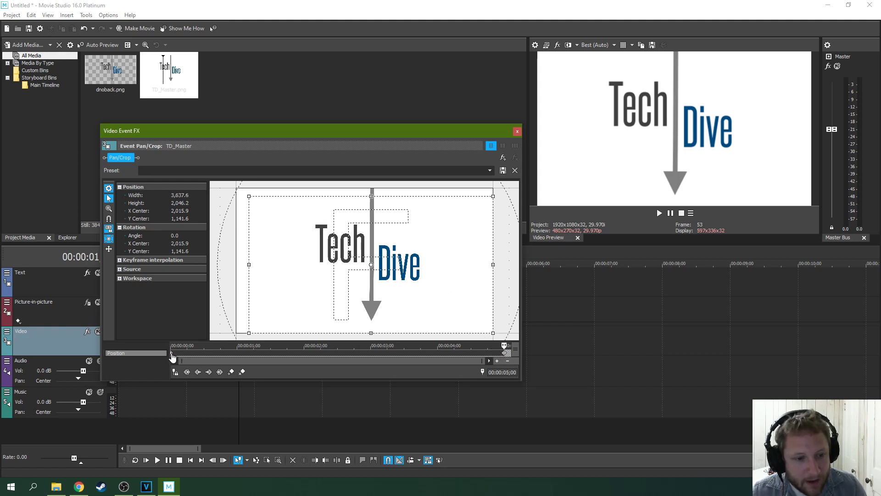
{"action": "left_click", "coordinate": [171, 353]}
{"action": "left_click", "coordinate": [505, 354]}
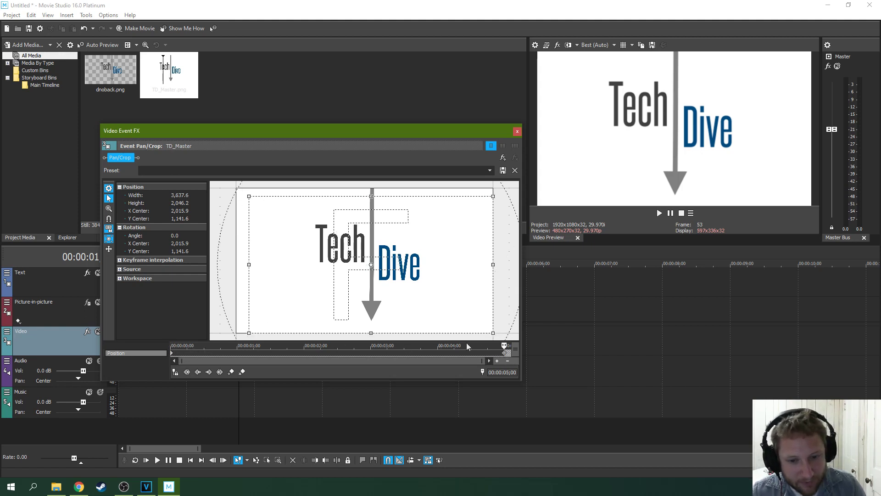
{"action": "left_click", "coordinate": [517, 131]}
{"action": "left_click", "coordinate": [157, 460]}
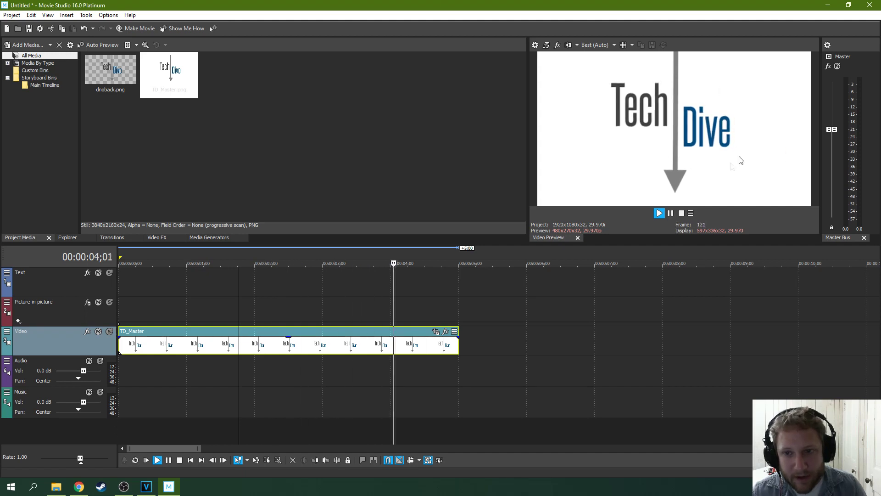
- Pause playback, set the playhead near 3;29, and reopen TD_Master's Event Pan/Crop
{"action": "left_click", "coordinate": [670, 215]}
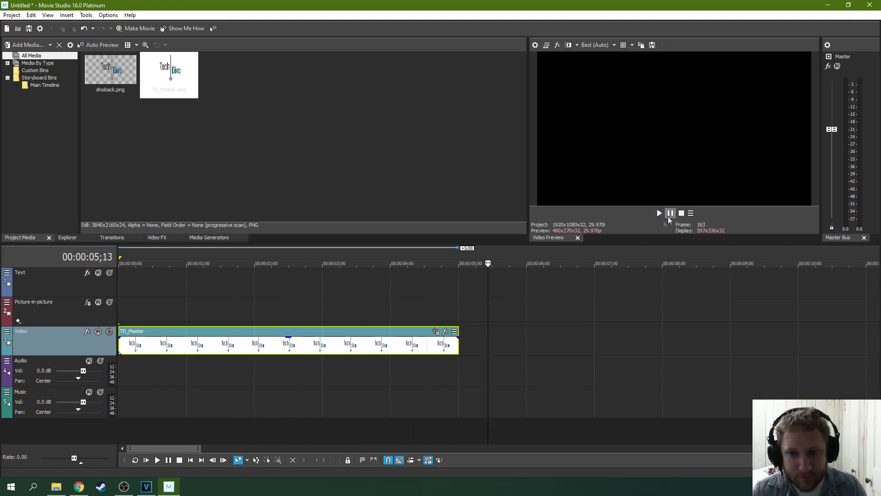
{"action": "left_click", "coordinate": [389, 308]}
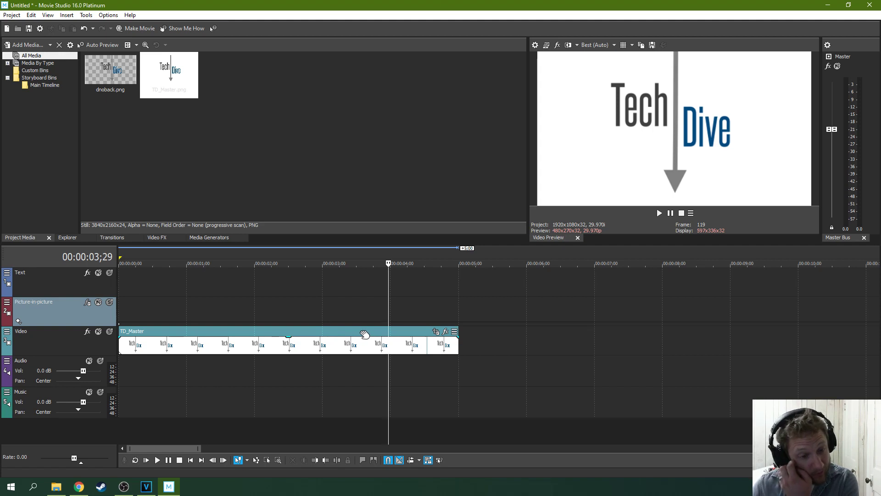
{"action": "left_click", "coordinate": [435, 332]}
- Set the end keyframe's interpolation to Smooth and close the Pan/Crop window
{"action": "right_click", "coordinate": [504, 355]}
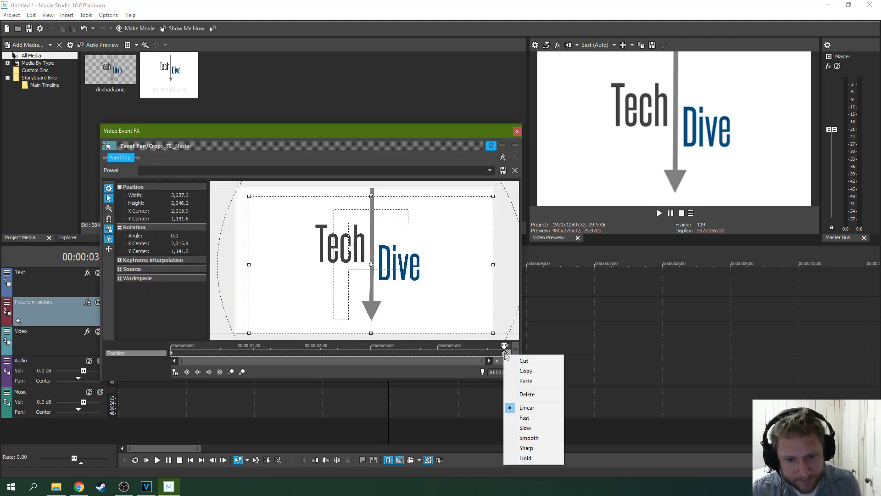
{"action": "left_click", "coordinate": [529, 438]}
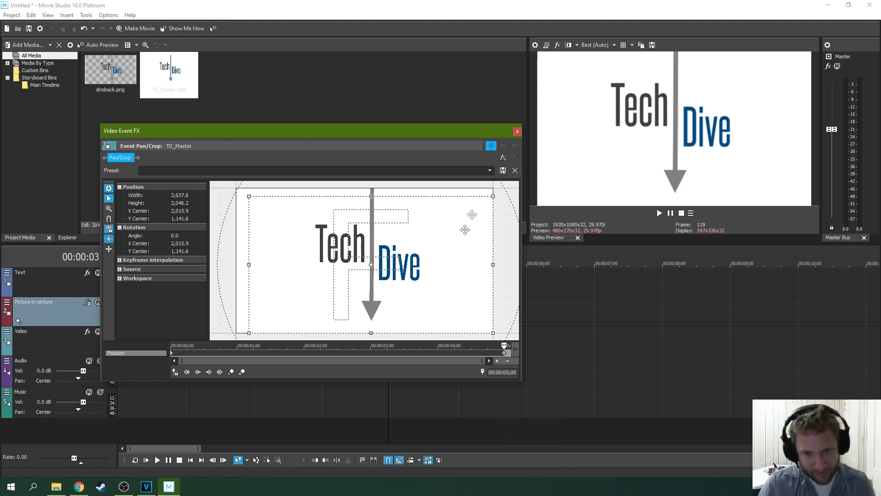
{"action": "left_click", "coordinate": [517, 131]}
- Play and scrub the timeline around 3–4 seconds to review the eased zoom
{"action": "left_click", "coordinate": [145, 460]}
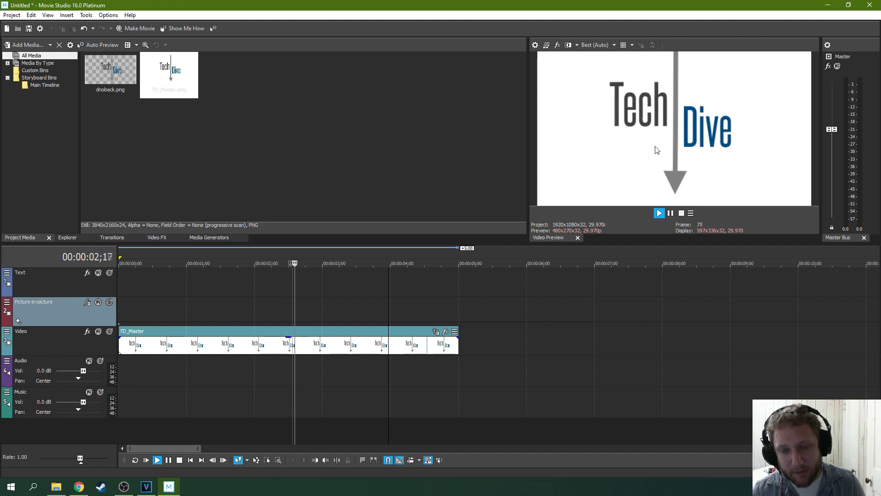
{"action": "left_click", "coordinate": [671, 213]}
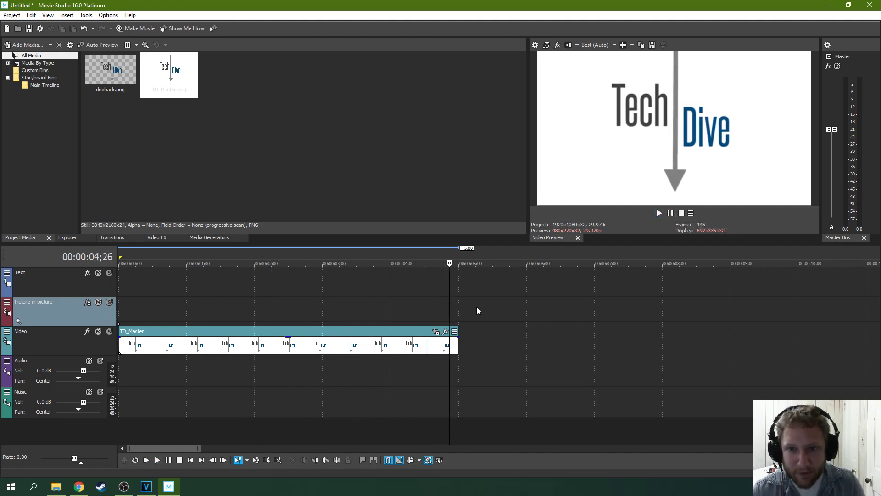
{"action": "left_click", "coordinate": [399, 310]}
{"action": "left_click", "coordinate": [336, 308]}
{"action": "left_click", "coordinate": [439, 305]}
{"action": "left_click", "coordinate": [449, 304]}
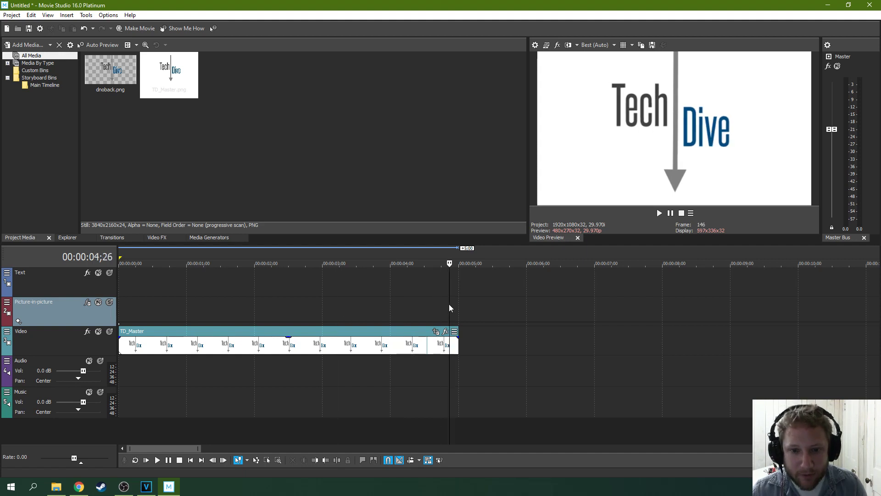
{"action": "left_click", "coordinate": [409, 305]}
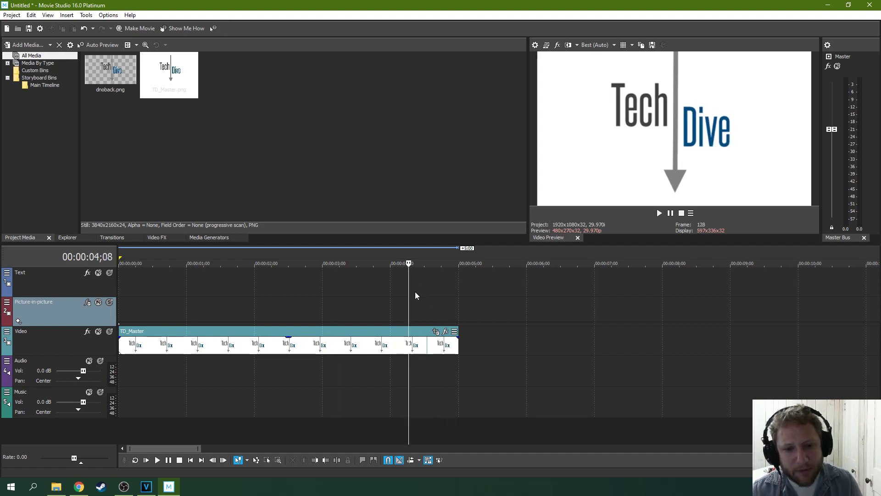
- Add TD_Master keyframes at 01;08, 02;16 and 03;04 zooming tightly in, then back out
{"action": "left_click", "coordinate": [436, 331]}
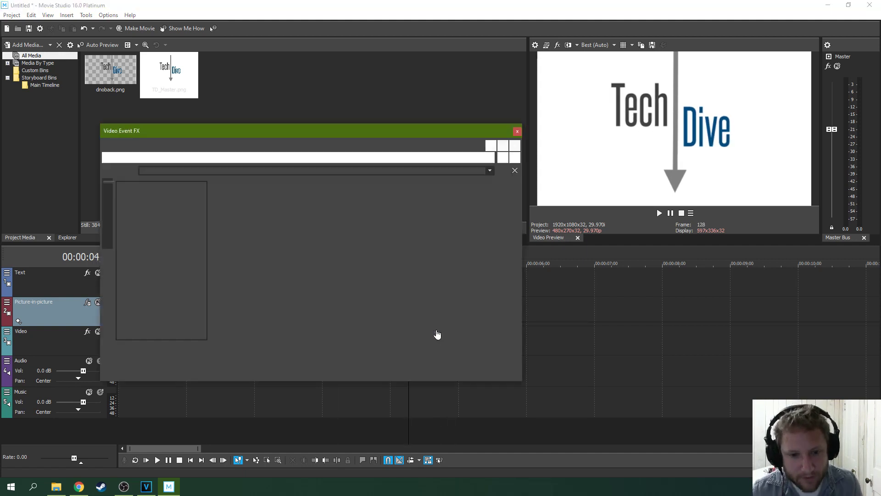
{"action": "left_click", "coordinate": [336, 350]}
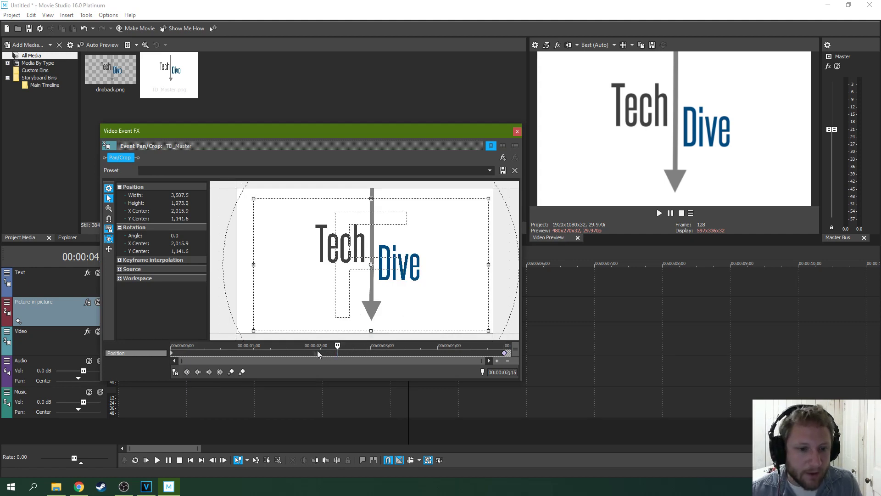
{"action": "left_click", "coordinate": [307, 349]}
{"action": "left_click", "coordinate": [254, 352]}
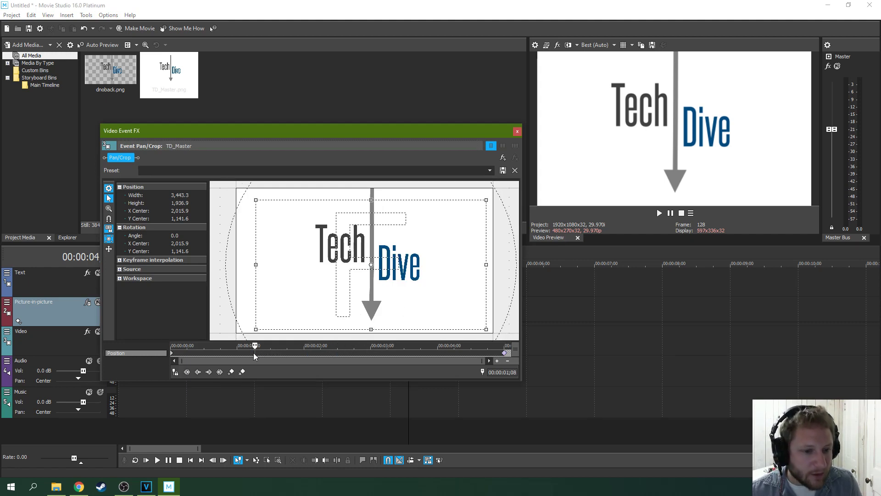
{"action": "left_click_drag", "start_coordinate": [255, 330], "coordinate": [335, 285]}
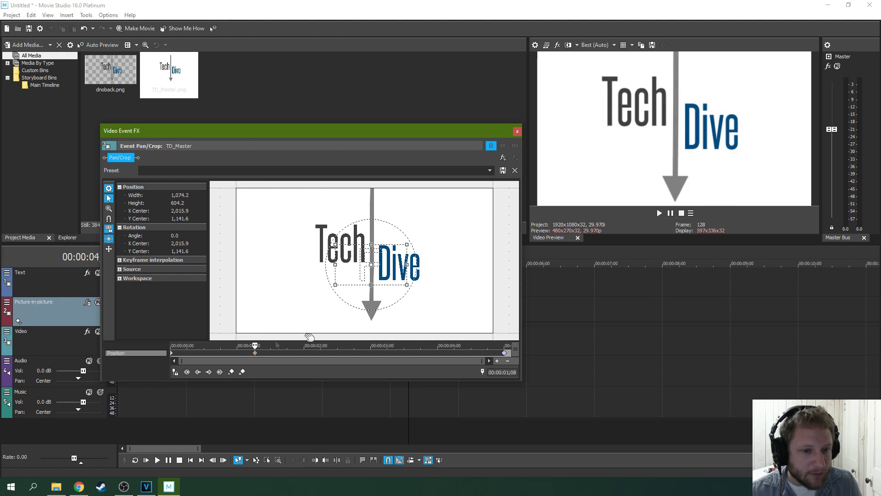
{"action": "left_click", "coordinate": [339, 352]}
{"action": "left_click_drag", "start_coordinate": [305, 301], "coordinate": [266, 326]}
{"action": "left_click", "coordinate": [379, 351]}
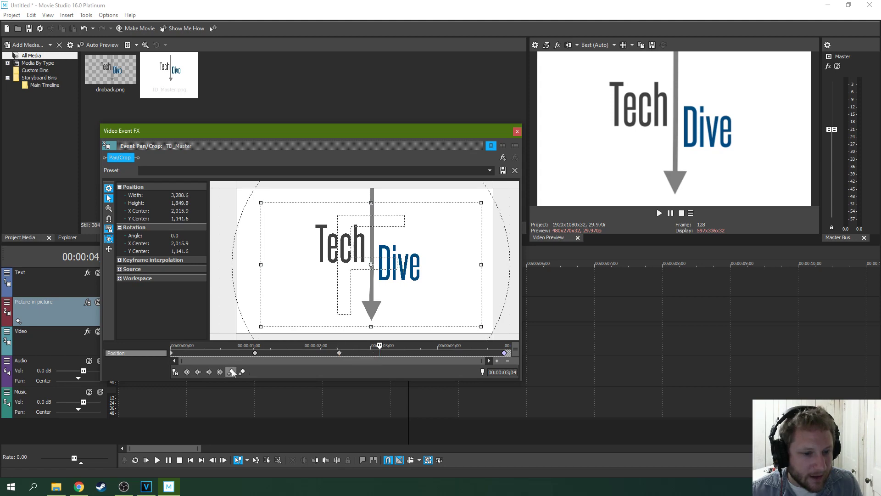
{"action": "left_click_drag", "start_coordinate": [264, 325], "coordinate": [297, 306]}
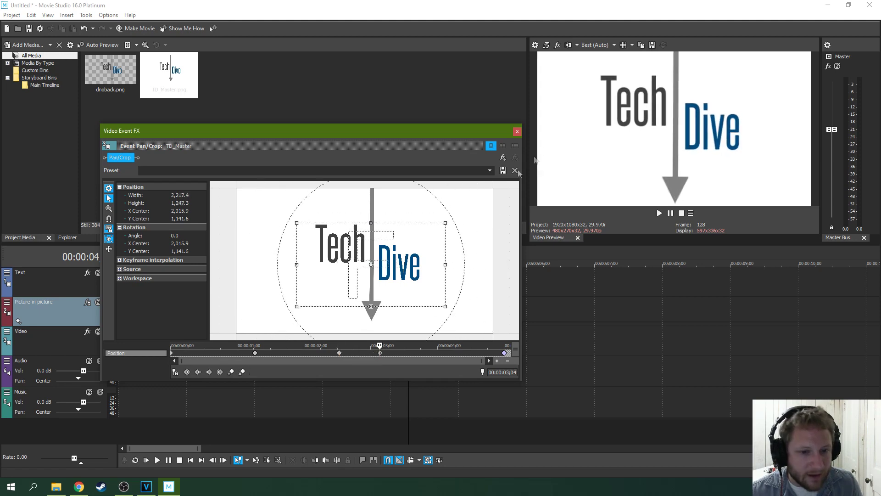
{"action": "left_click", "coordinate": [518, 131]}
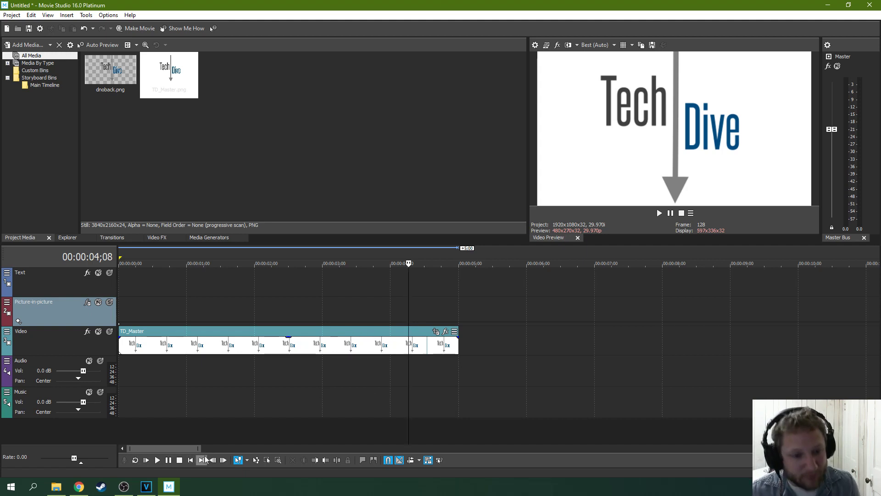
{"action": "left_click", "coordinate": [147, 460]}
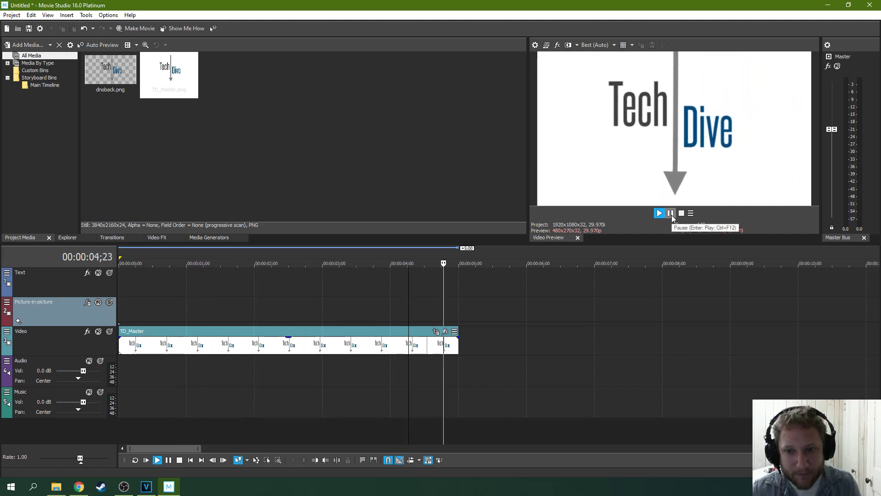
- Add a white 10-second Solid Color clip after TD_Master on the Video track
{"action": "left_click", "coordinate": [205, 241]}
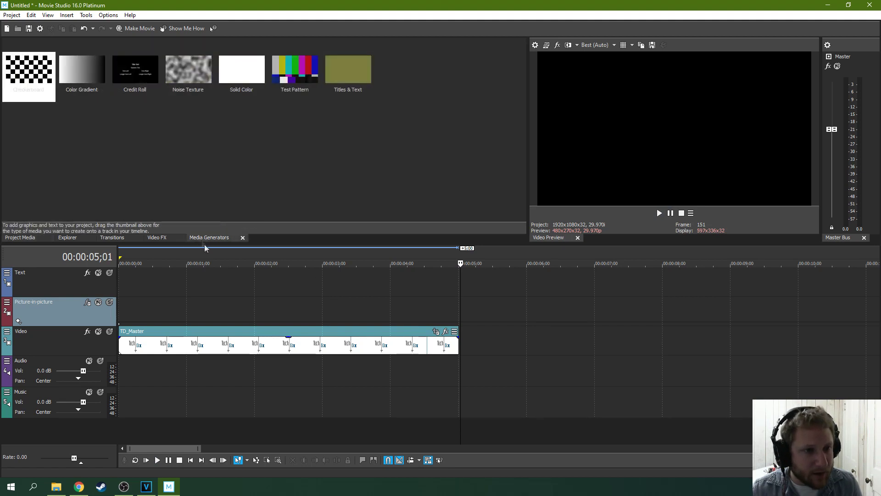
{"action": "left_click_drag", "start_coordinate": [250, 85], "coordinate": [527, 337]}
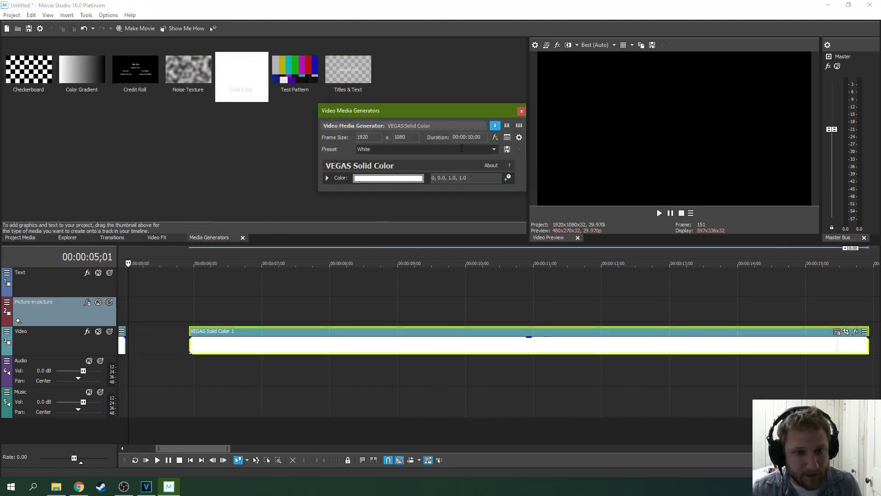
{"action": "left_click", "coordinate": [521, 111]}
{"action": "left_click", "coordinate": [15, 240]}
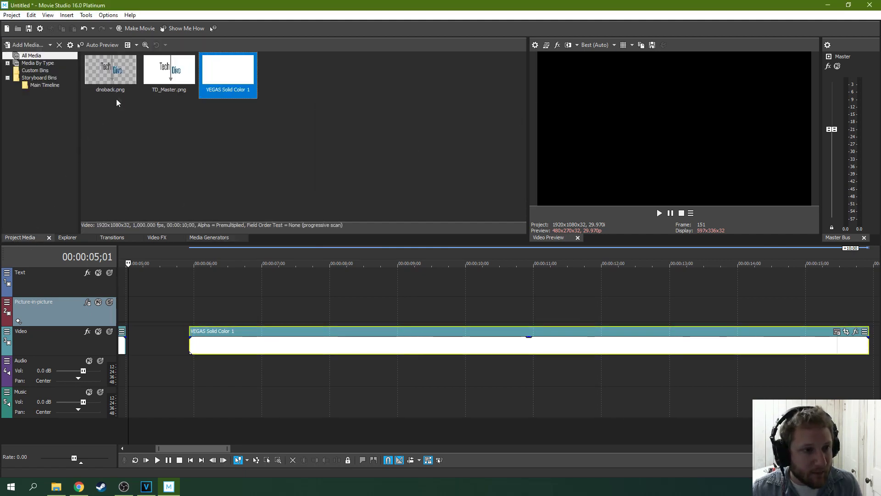
- Place dnoback.png on the Picture-in-picture track
{"action": "left_click", "coordinate": [123, 81]}
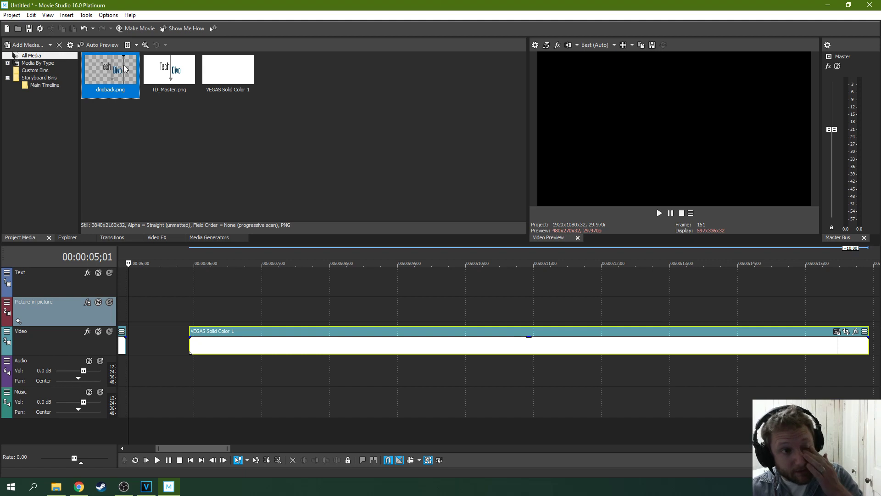
{"action": "left_click_drag", "start_coordinate": [124, 68], "coordinate": [264, 312]}
{"action": "left_click", "coordinate": [330, 338]}
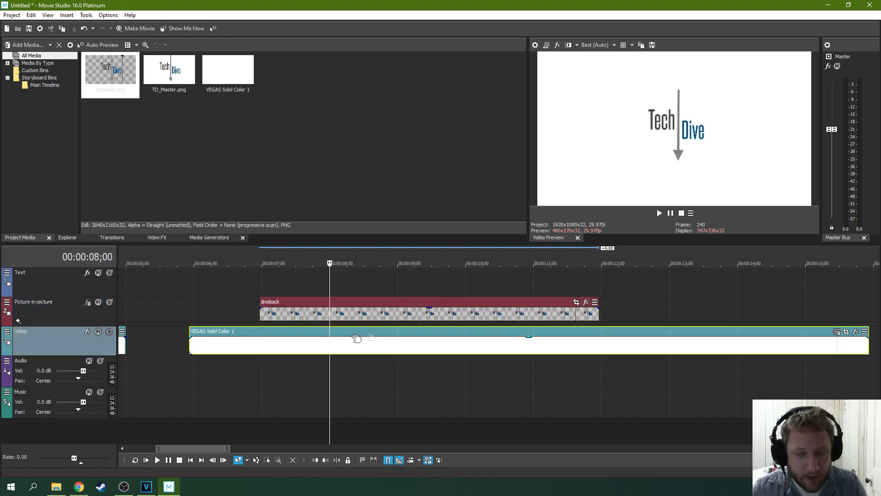
{"action": "scroll", "coordinate": [624, 334], "scroll_direction": "down", "scroll_amount": 3}
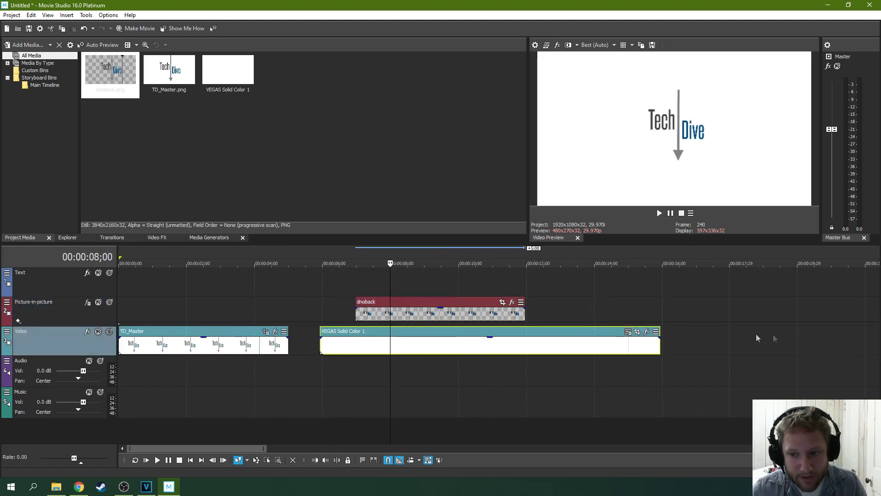
- Change the Solid Color to pink (306, 0.62, 1.0, 1.0) in the HSV picker
{"action": "left_click", "coordinate": [628, 332]}
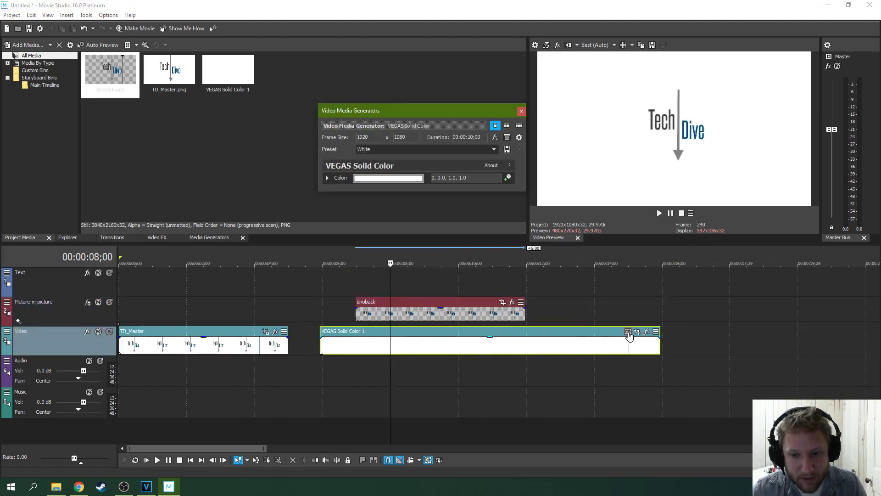
{"action": "left_click", "coordinate": [398, 180]}
{"action": "left_click_drag", "start_coordinate": [360, 227], "coordinate": [391, 235]}
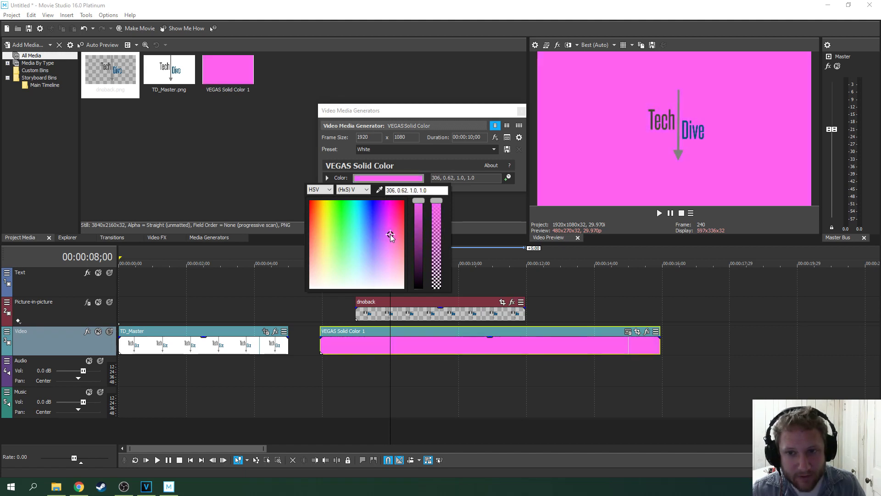
{"action": "left_click", "coordinate": [482, 193]}
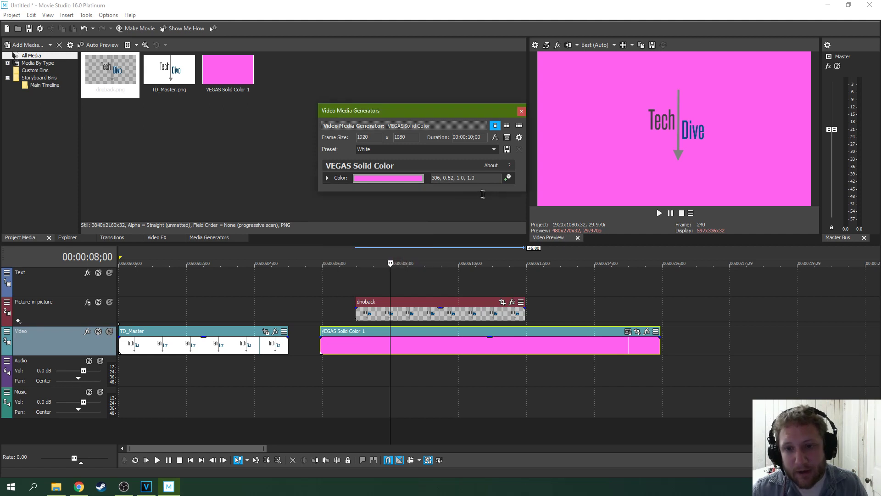
- Move and trim dnoback so it spans the whole pink clip
{"action": "left_click_drag", "start_coordinate": [415, 306], "coordinate": [380, 305]}
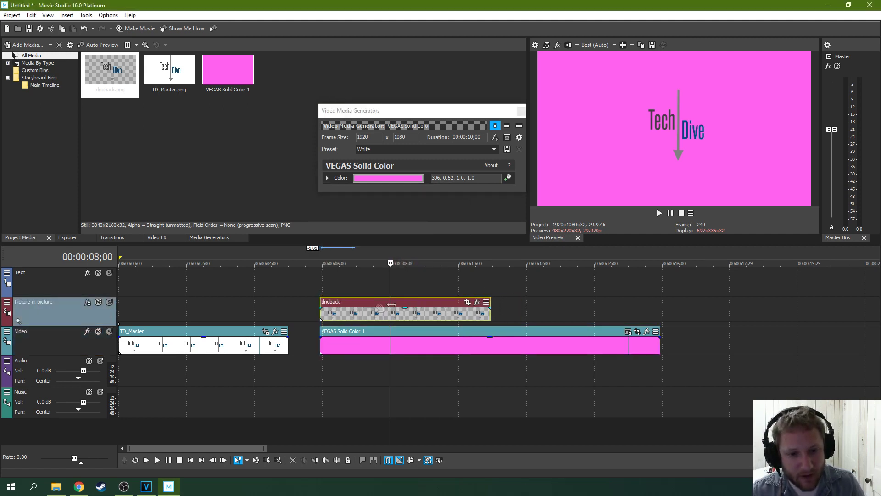
{"action": "left_click_drag", "start_coordinate": [490, 317], "coordinate": [659, 319]}
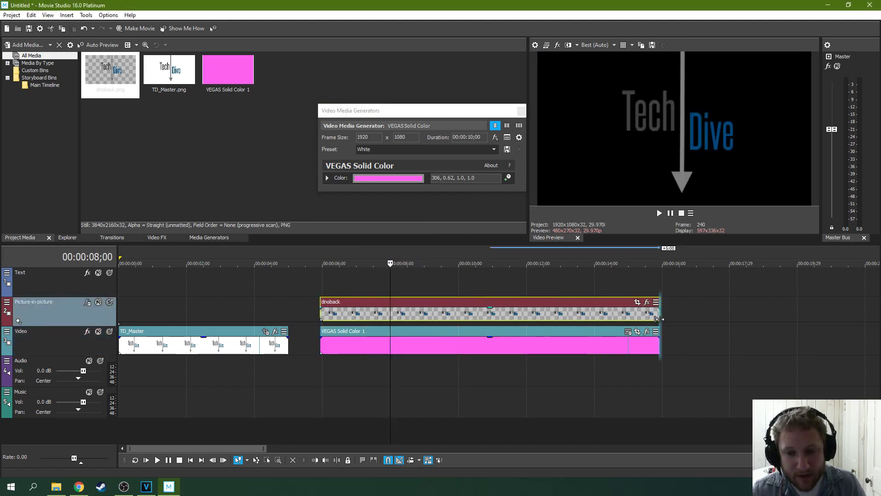
{"action": "left_click", "coordinate": [574, 316]}
- Frame dnoback's starting Pan/Crop at 4,756.8 × 2,675.7, centred at 2,271.0, 1,123.9
{"action": "left_click", "coordinate": [637, 302]}
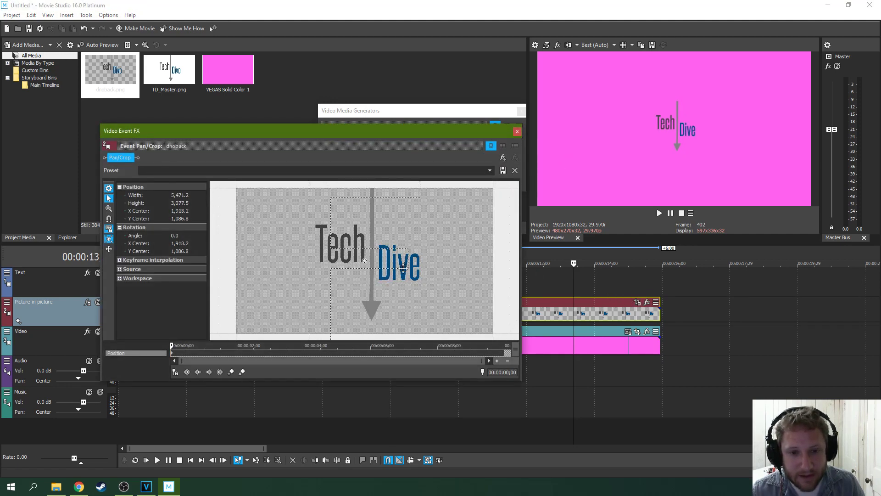
{"action": "left_click_drag", "start_coordinate": [403, 269], "coordinate": [563, 237]}
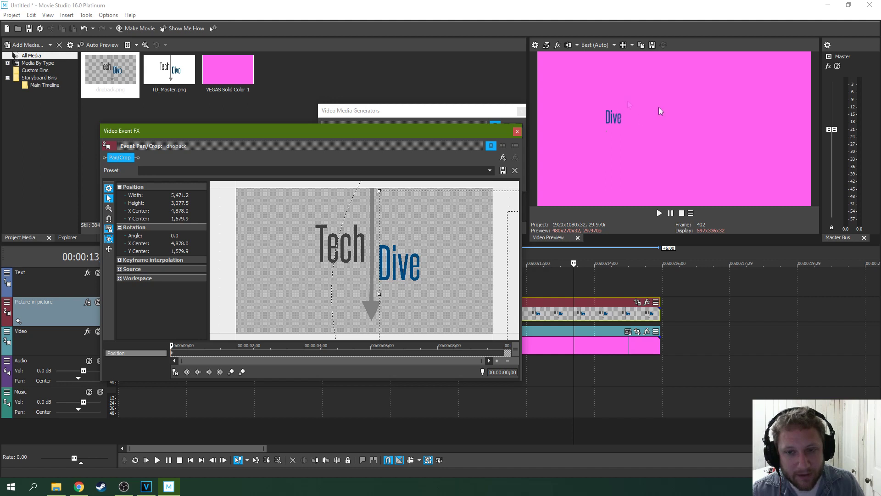
{"action": "left_click_drag", "start_coordinate": [402, 224], "coordinate": [522, 191]}
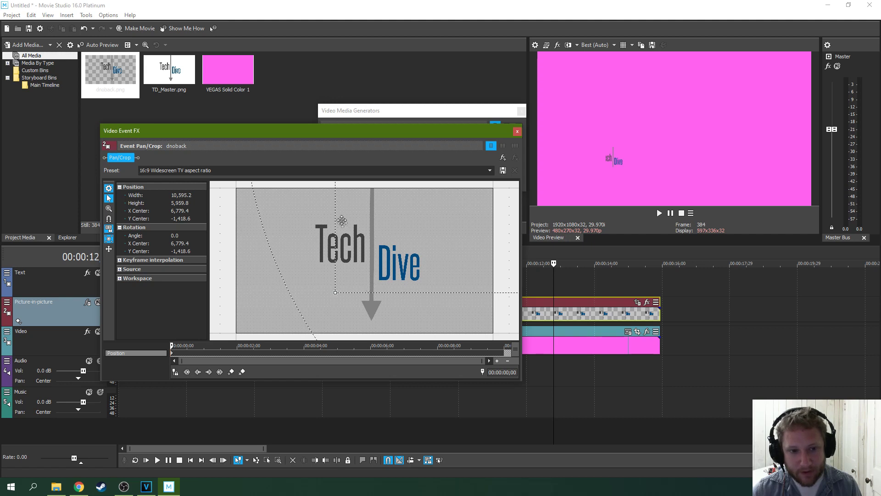
{"action": "left_click_drag", "start_coordinate": [404, 232], "coordinate": [350, 257]}
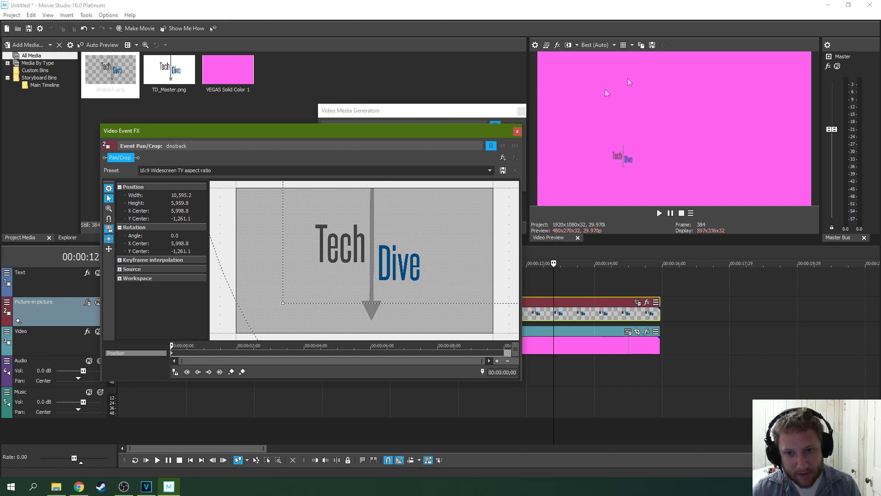
{"action": "left_click_drag", "start_coordinate": [412, 265], "coordinate": [370, 248]}
{"action": "scroll", "coordinate": [301, 274], "scroll_direction": "down", "scroll_amount": 5}
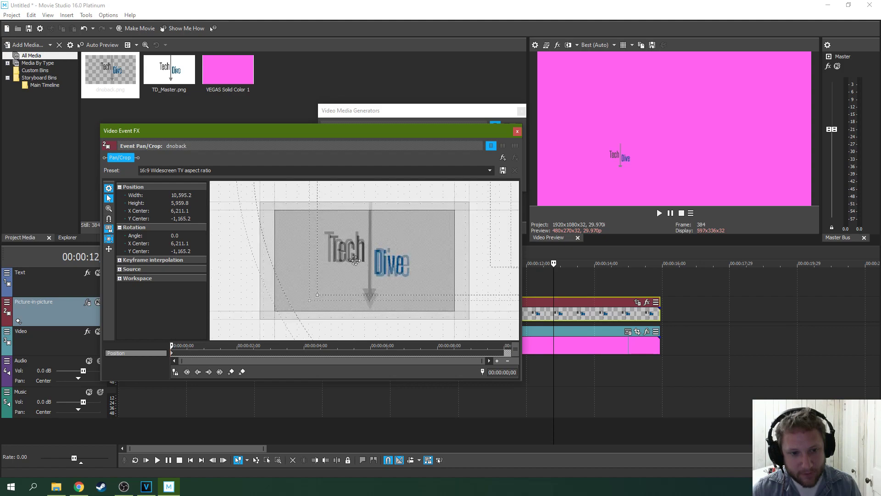
{"action": "left_click_drag", "start_coordinate": [404, 233], "coordinate": [351, 220]}
{"action": "left_click_drag", "start_coordinate": [434, 218], "coordinate": [411, 240]}
{"action": "left_click_drag", "start_coordinate": [443, 209], "coordinate": [374, 256]}
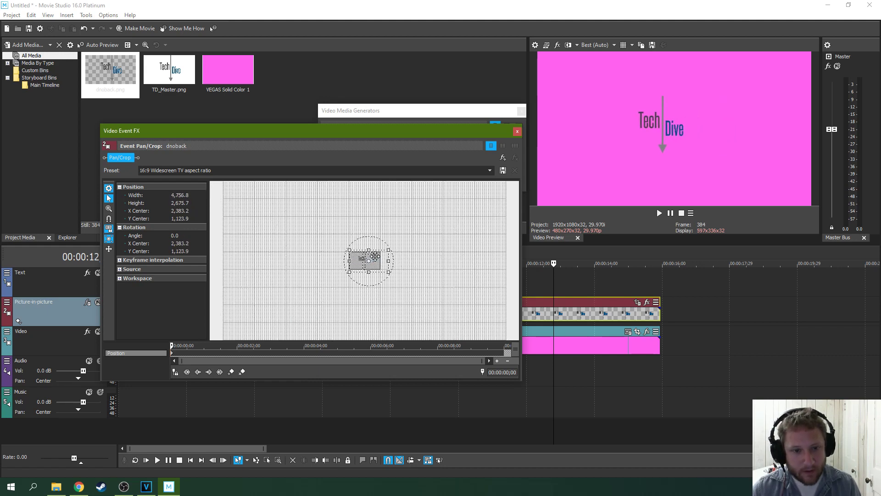
{"action": "left_click", "coordinate": [499, 352]}
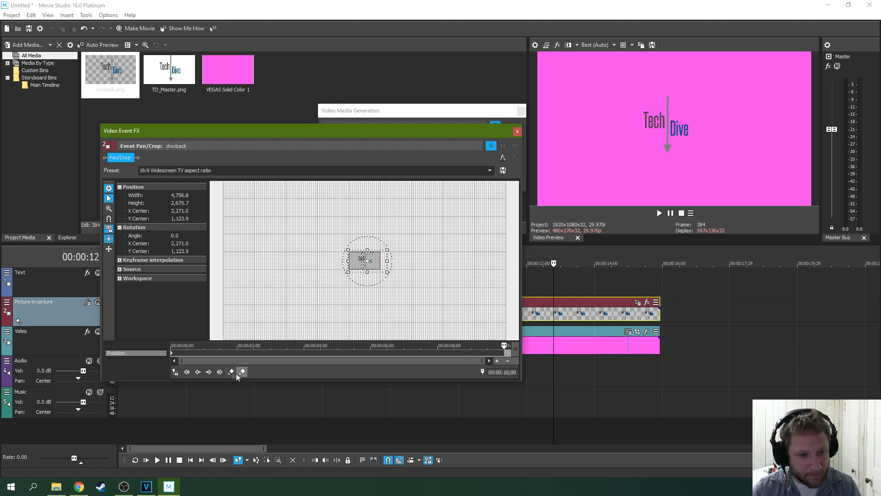
- Shift dnoback's end crop frame left so the logo slides right, preview it, and close
{"action": "left_click_drag", "start_coordinate": [358, 261], "coordinate": [346, 261]}
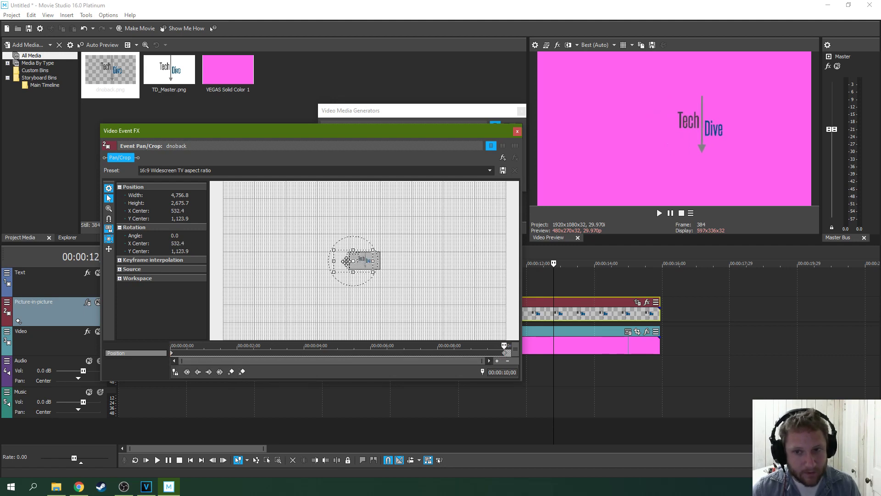
{"action": "left_click", "coordinate": [539, 270]}
{"action": "left_click", "coordinate": [660, 212]}
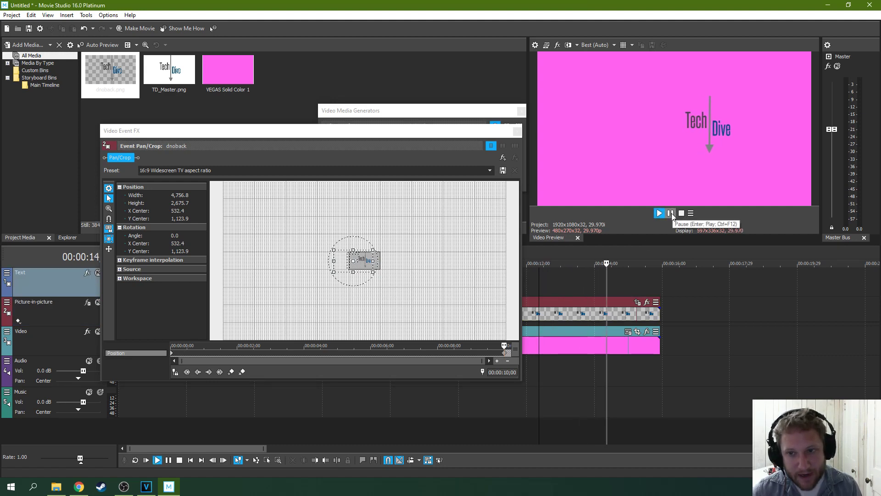
{"action": "left_click", "coordinate": [671, 213]}
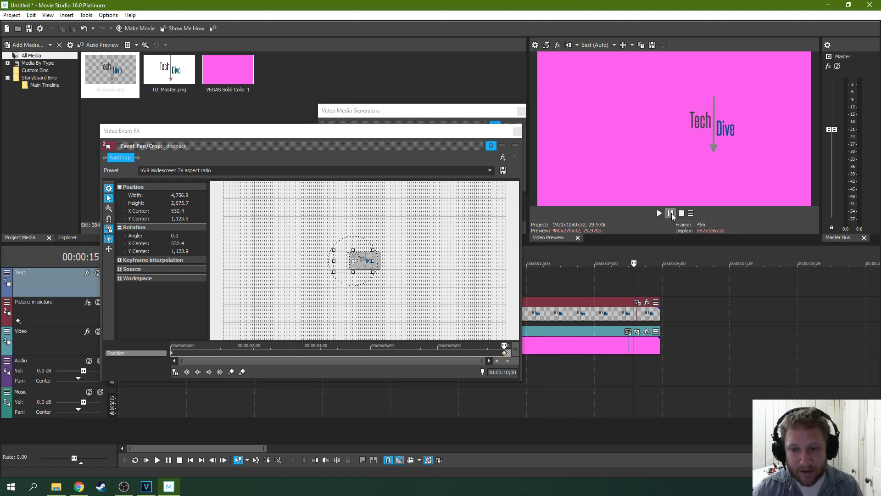
{"action": "left_click", "coordinate": [517, 133]}
{"action": "left_click", "coordinate": [522, 110]}
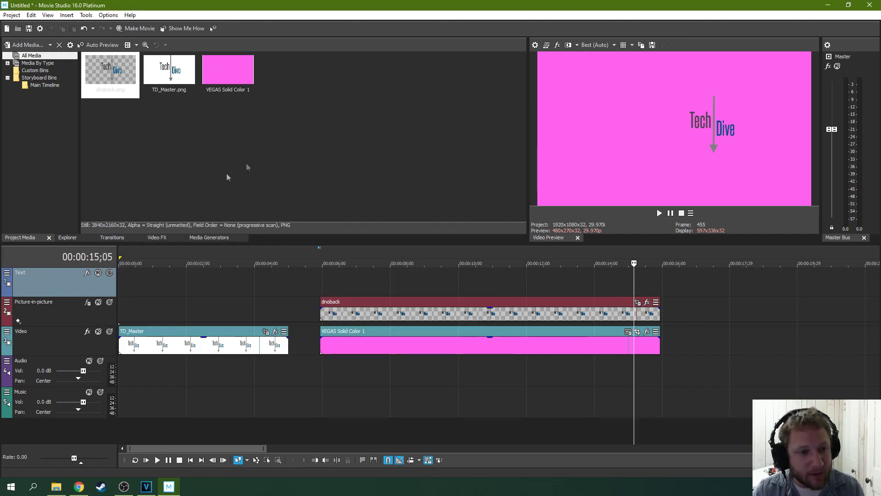
- Browse Video FX such as Bézier Masking while previewing frames between 6;06 and 7;19
{"action": "left_click", "coordinate": [160, 239]}
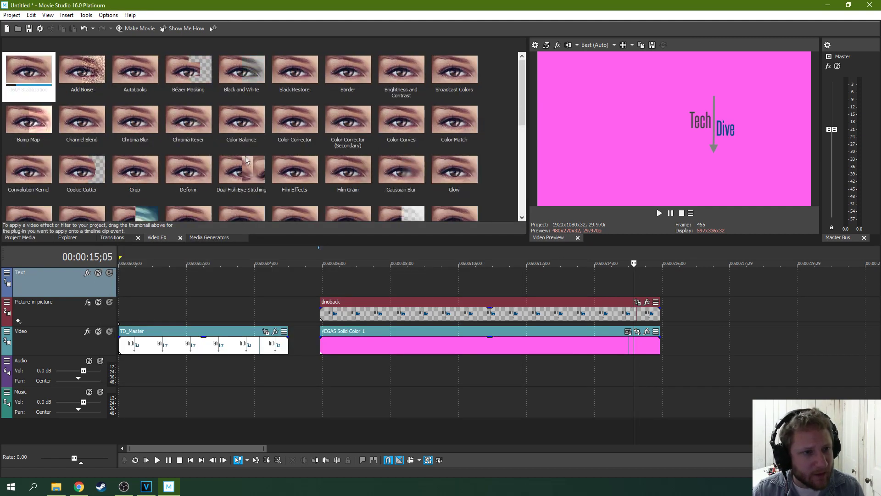
{"action": "left_click", "coordinate": [196, 82]}
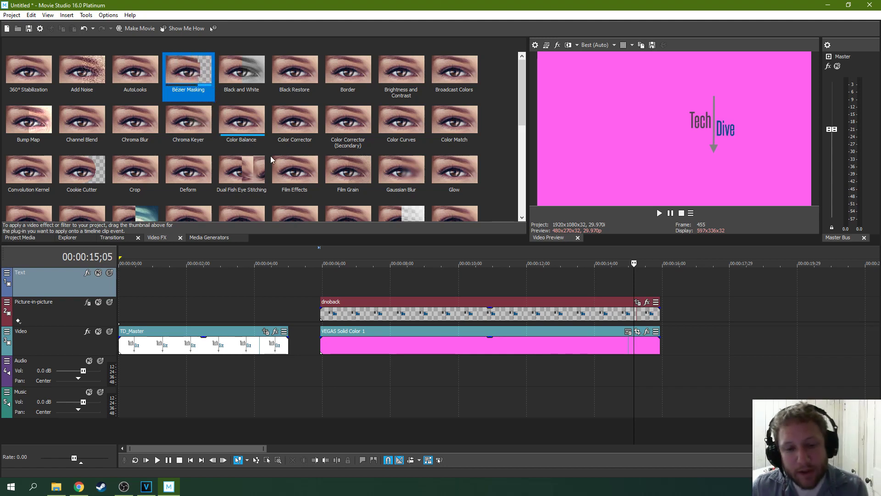
{"action": "left_click", "coordinate": [357, 275]}
{"action": "left_click", "coordinate": [349, 275]}
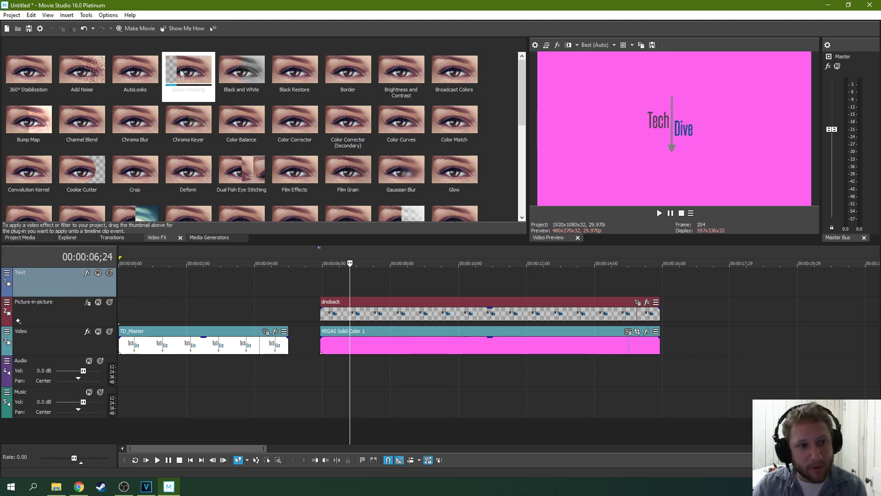
{"action": "left_click", "coordinate": [330, 273]}
{"action": "left_click", "coordinate": [378, 269]}
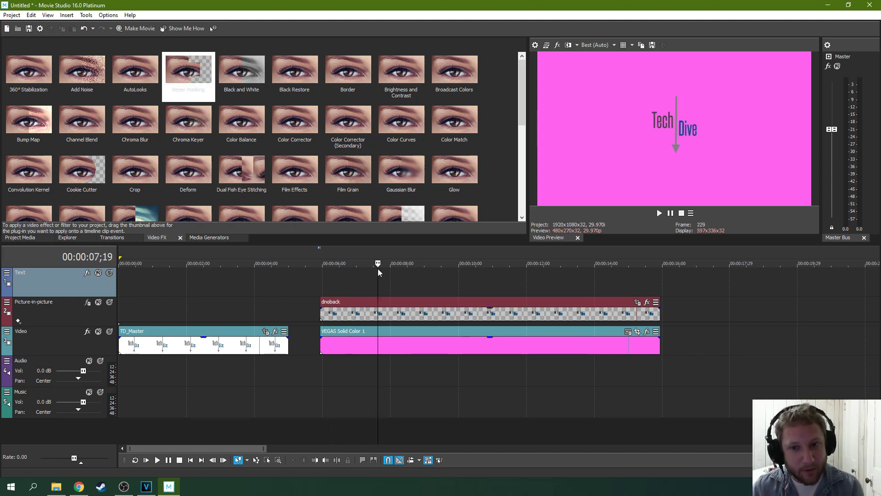
- Check project media, preview around 11;10, then show the Media Generators list
{"action": "left_click", "coordinate": [20, 238]}
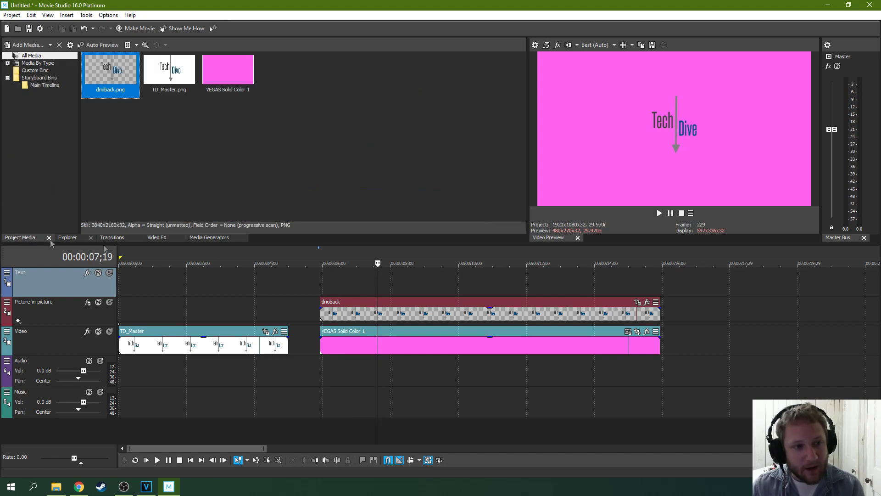
{"action": "left_click", "coordinate": [450, 298]}
{"action": "left_click", "coordinate": [503, 289]}
{"action": "left_click", "coordinate": [167, 240]}
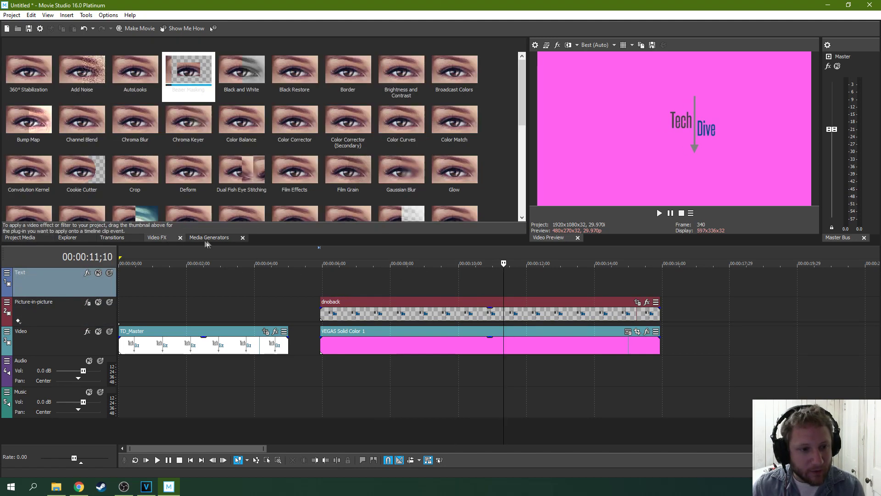
{"action": "left_click", "coordinate": [207, 239]}
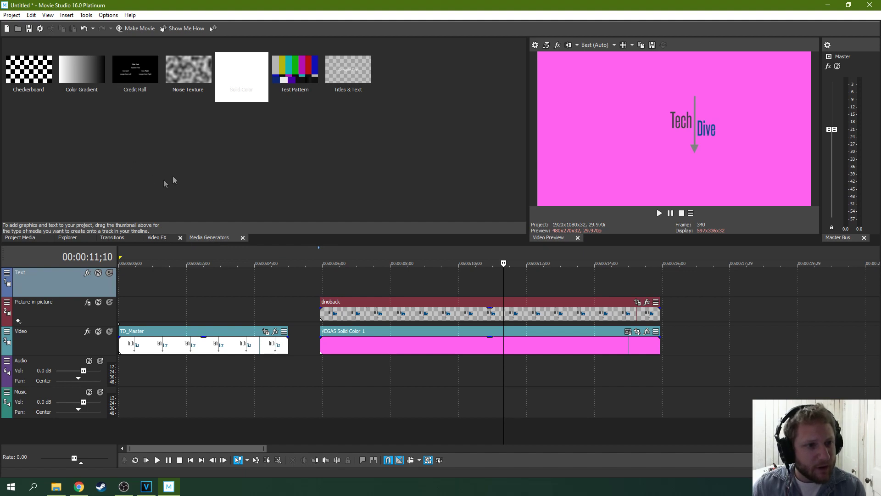
- Add a Sample Text Titles & Text event after dnoback and expand its Advanced and Outline settings
{"action": "left_click_drag", "start_coordinate": [348, 69], "coordinate": [691, 317]}
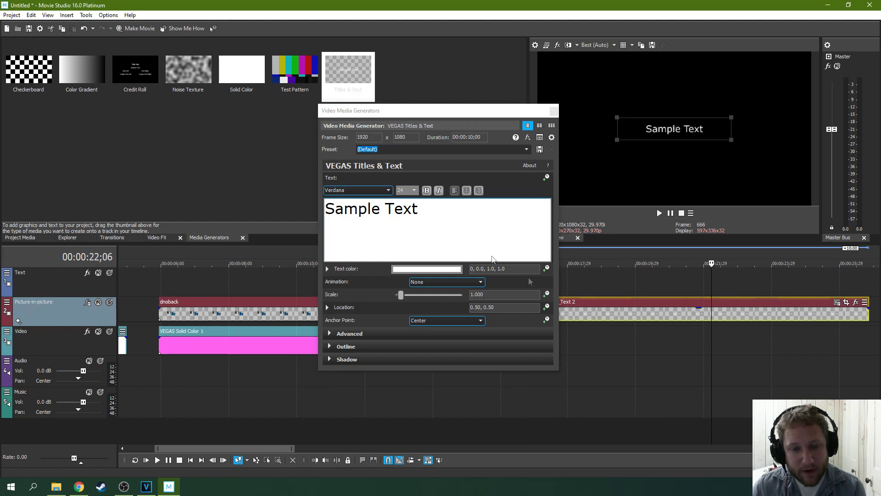
{"action": "left_click", "coordinate": [330, 334]}
{"action": "scroll", "coordinate": [556, 251], "scroll_direction": "down", "scroll_amount": 3}
{"action": "left_click_drag", "start_coordinate": [558, 284], "coordinate": [591, 291]}
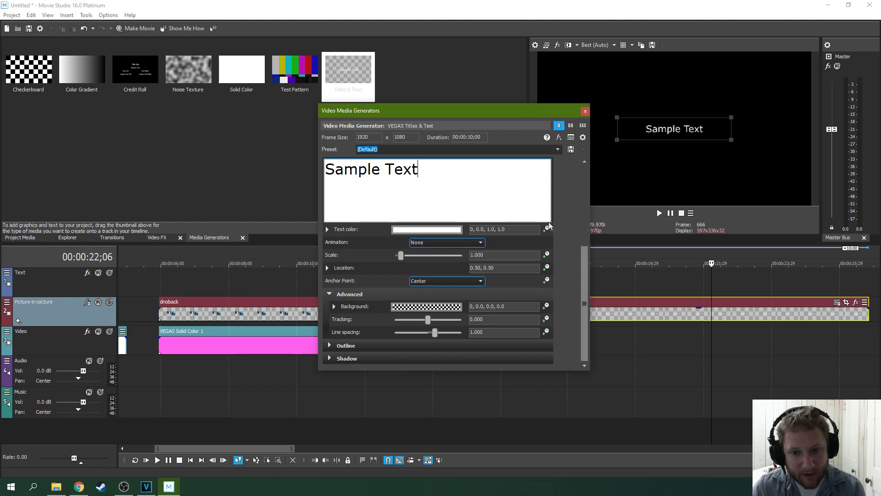
{"action": "scroll", "coordinate": [586, 281], "scroll_direction": "up", "scroll_amount": 1}
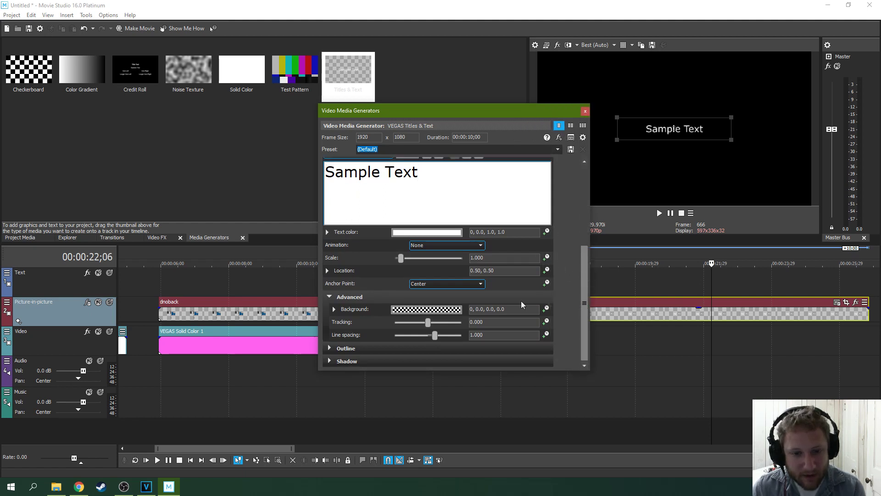
{"action": "left_click", "coordinate": [328, 349]}
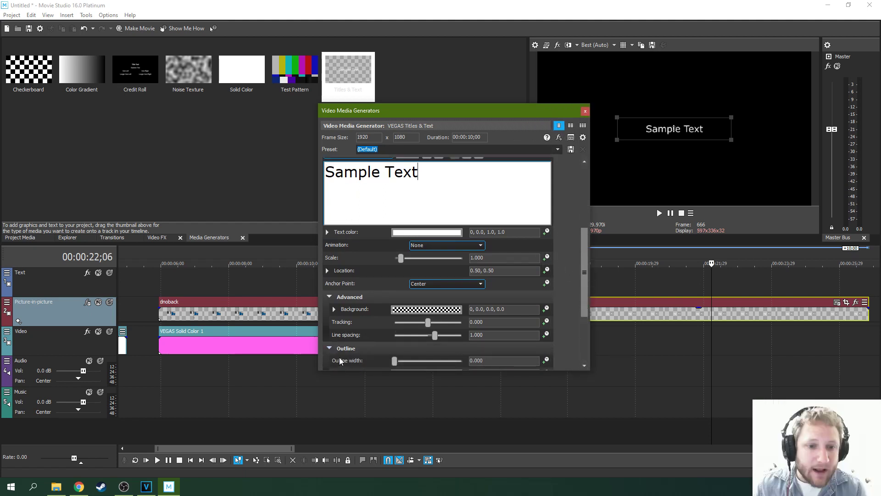
{"action": "left_click_drag", "start_coordinate": [582, 280], "coordinate": [582, 317]}
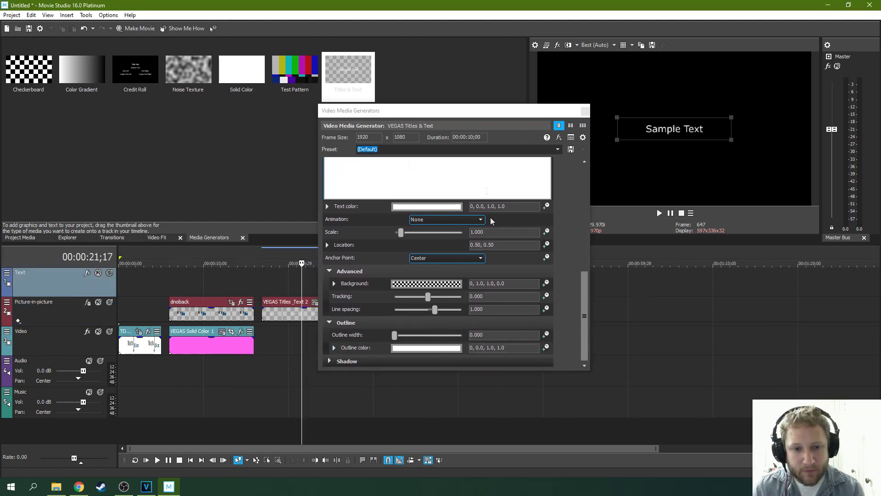
- Enable keyframe animation on the title's Background and move the settings dialog off the preview
{"action": "left_click", "coordinate": [546, 284]}
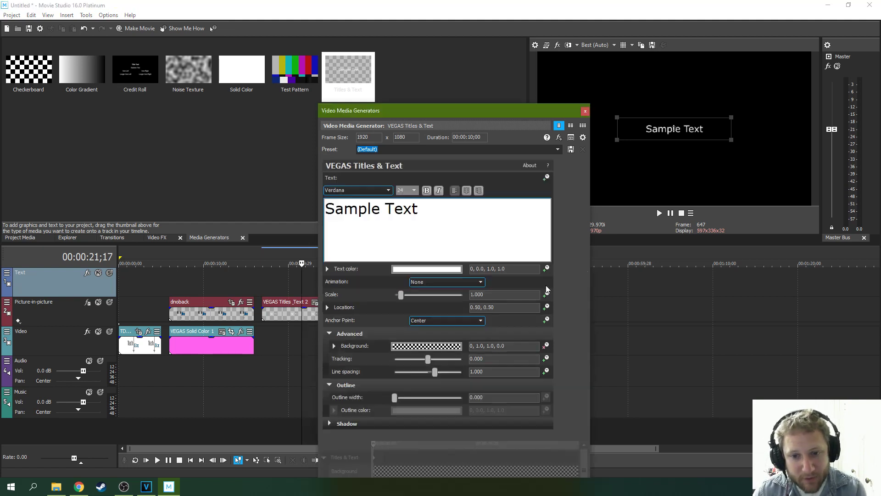
{"action": "left_click", "coordinate": [546, 345]}
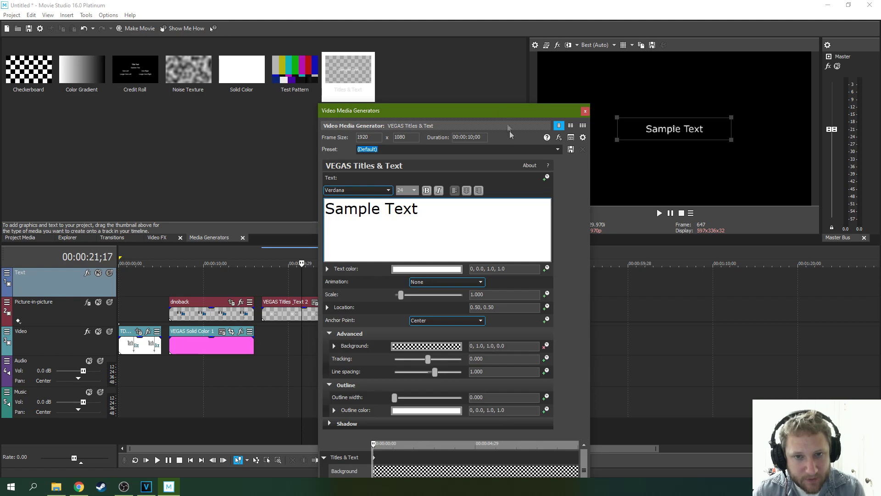
{"action": "left_click_drag", "start_coordinate": [503, 111], "coordinate": [437, 54]}
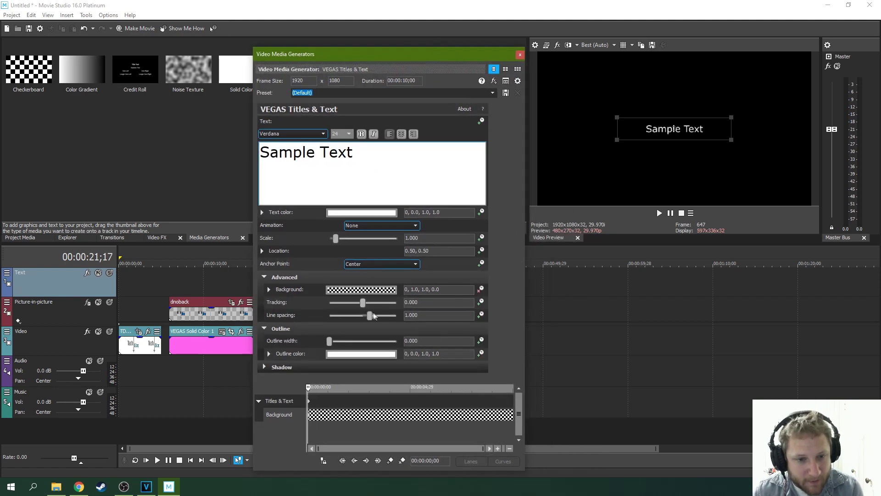
- Check the background colour at the start and end keyframes, leaving it transparent (alpha 0.0)
{"action": "left_click", "coordinate": [362, 290]}
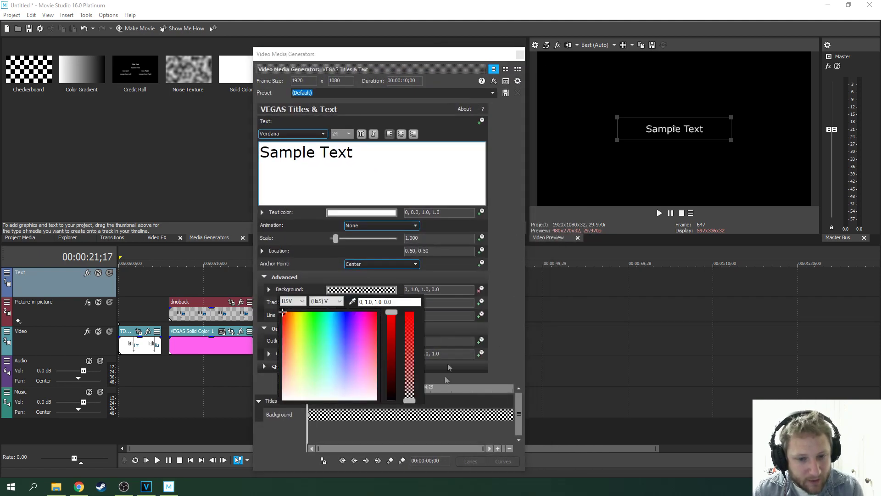
{"action": "left_click", "coordinate": [318, 430]}
{"action": "left_click", "coordinate": [514, 410]}
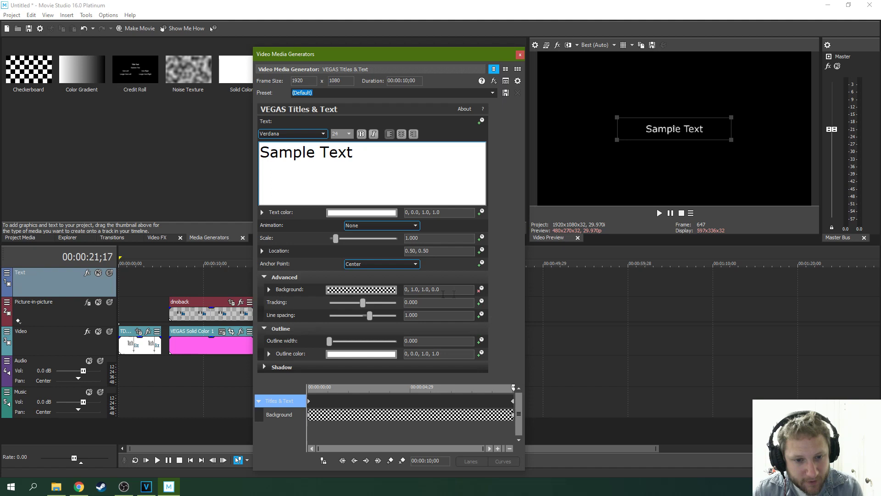
{"action": "left_click", "coordinate": [385, 291]}
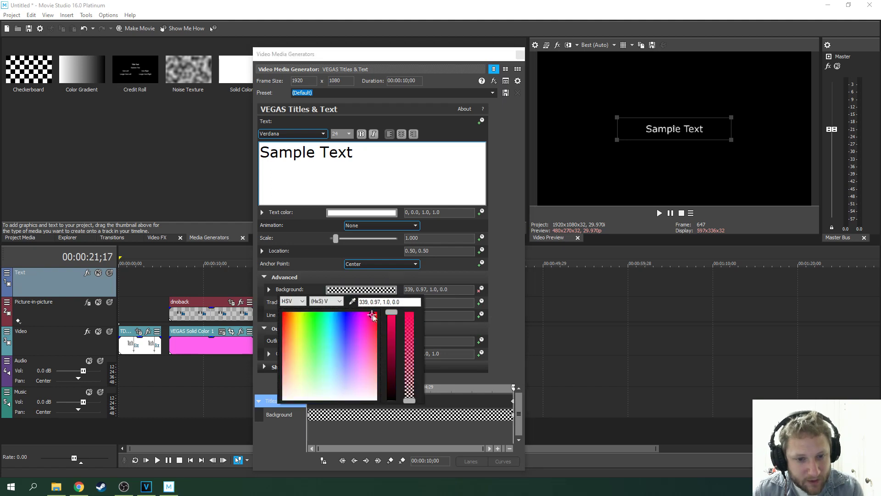
{"action": "left_click", "coordinate": [453, 285]}
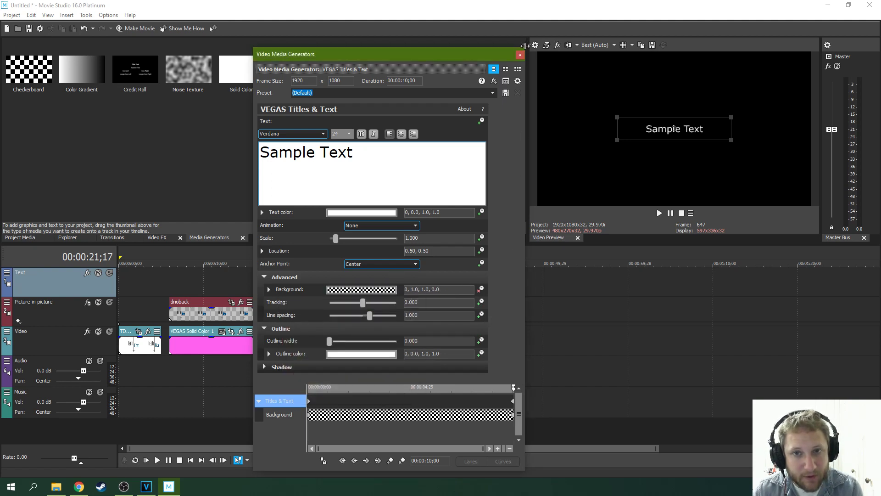
- Close the title settings and place the playhead at 20;14 over the title
{"action": "left_click", "coordinate": [475, 416]}
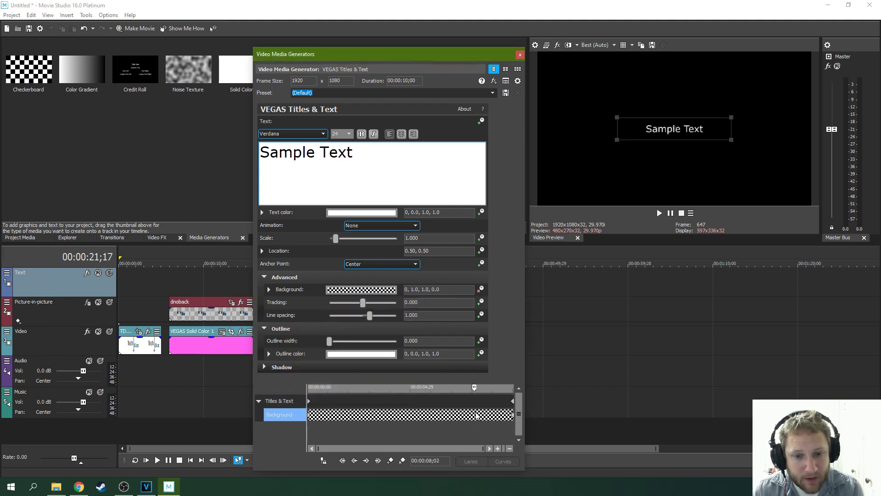
{"action": "left_click", "coordinate": [519, 55]}
{"action": "left_click", "coordinate": [345, 281]}
{"action": "left_click", "coordinate": [336, 282]}
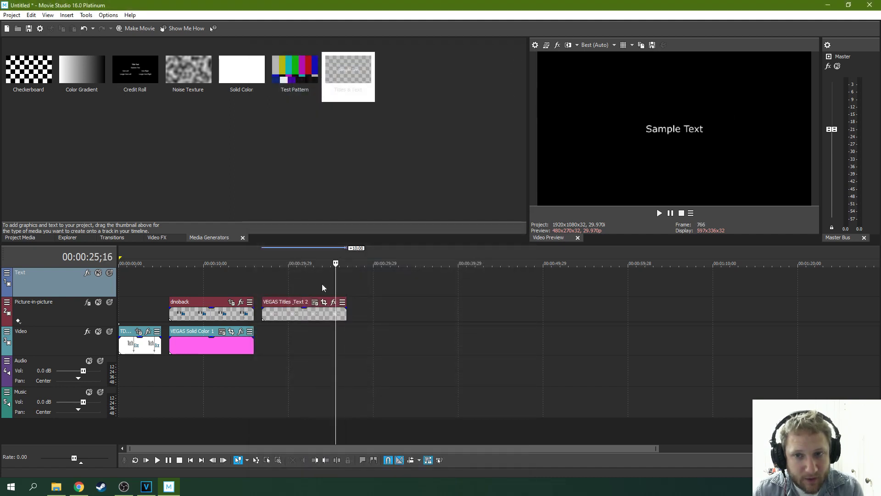
{"action": "left_click", "coordinate": [321, 283]}
{"action": "left_click", "coordinate": [301, 281]}
{"action": "left_click", "coordinate": [293, 282]}
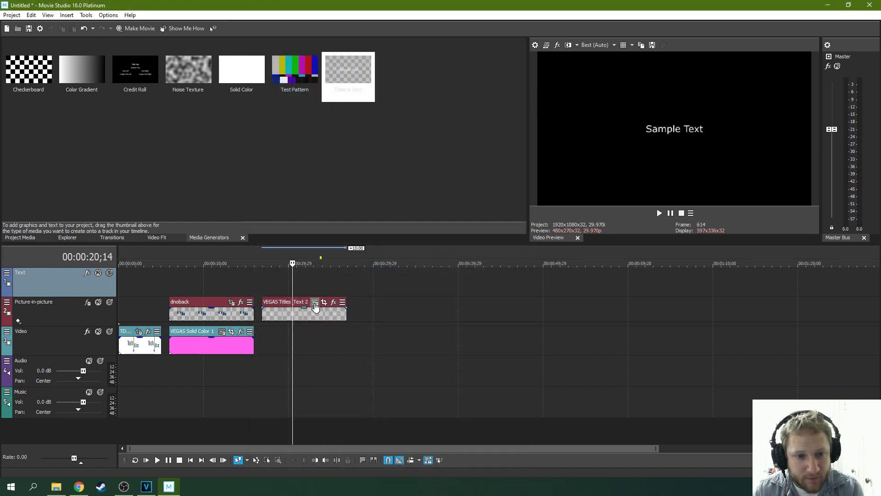
- At the 10;00 final keyframe, make the background opaque red (alpha 1.0) and set tracking to 0.170
{"action": "left_click", "coordinate": [315, 303]}
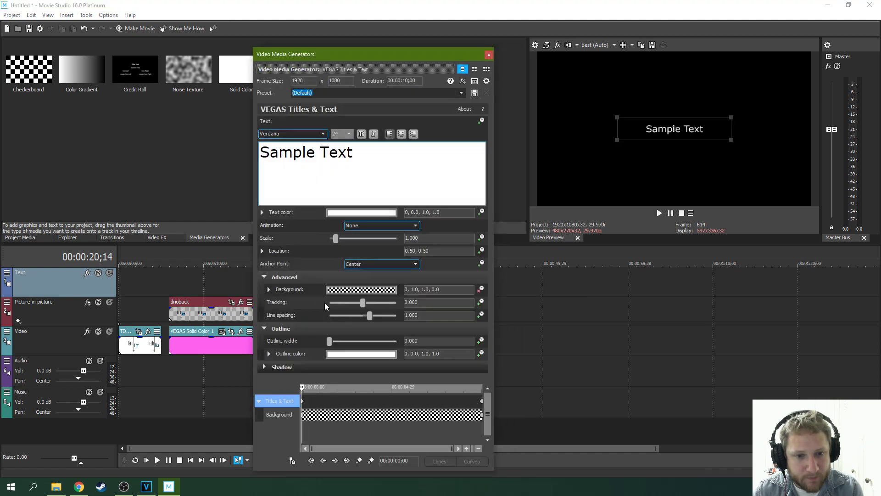
{"action": "left_click", "coordinate": [483, 401]}
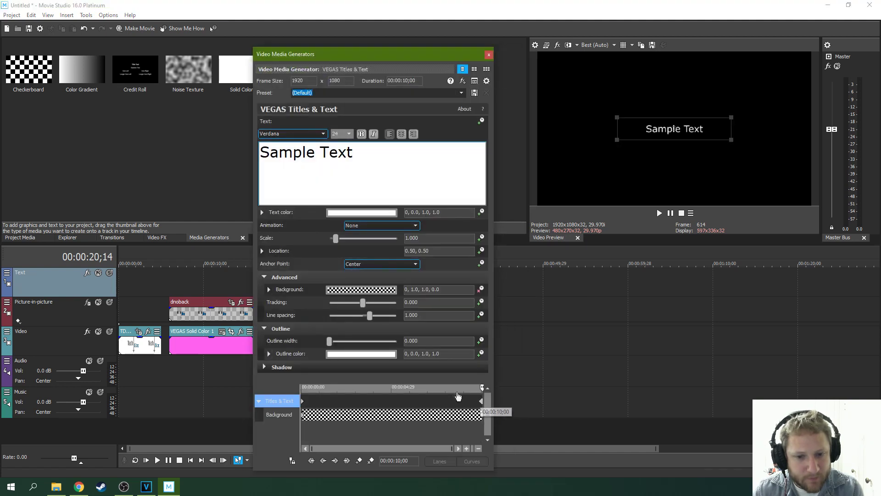
{"action": "left_click", "coordinate": [375, 290]}
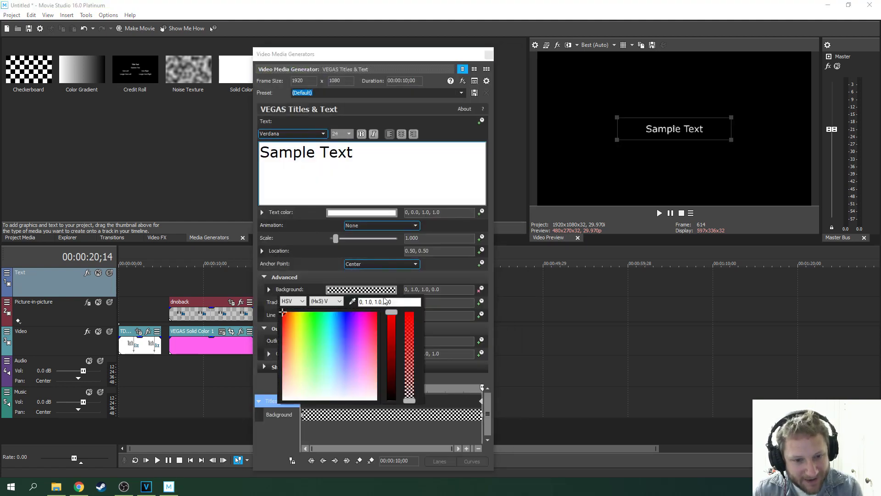
{"action": "left_click_drag", "start_coordinate": [409, 400], "coordinate": [408, 316]}
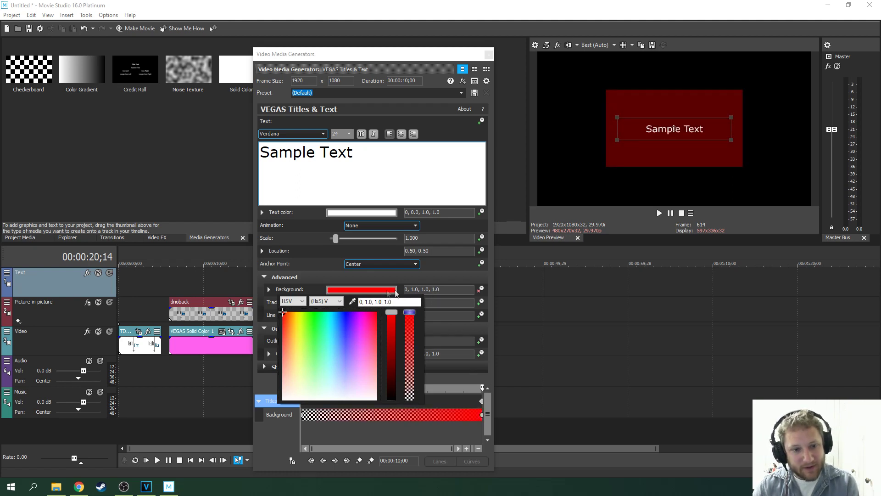
{"action": "left_click", "coordinate": [489, 58]}
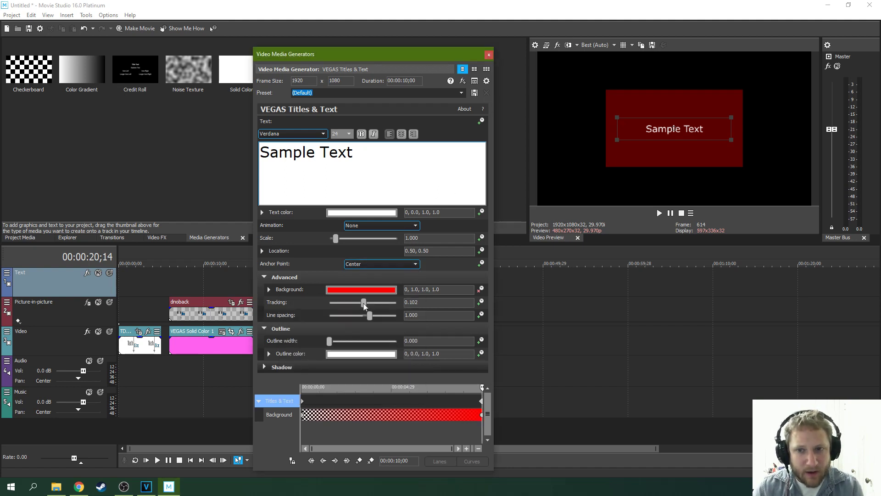
{"action": "left_click_drag", "start_coordinate": [361, 304], "coordinate": [364, 304]}
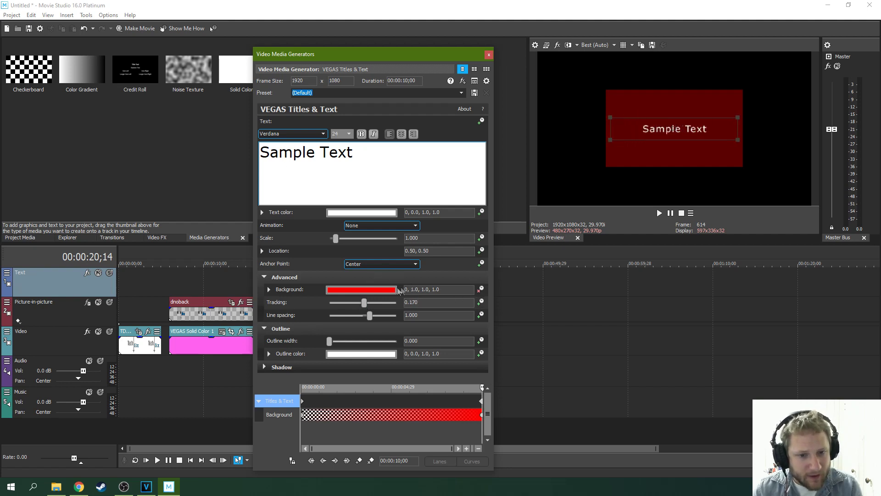
- Enable Tracking keyframes and squeeze the letters to -0.578 at the title's start
{"action": "left_click", "coordinate": [520, 328]}
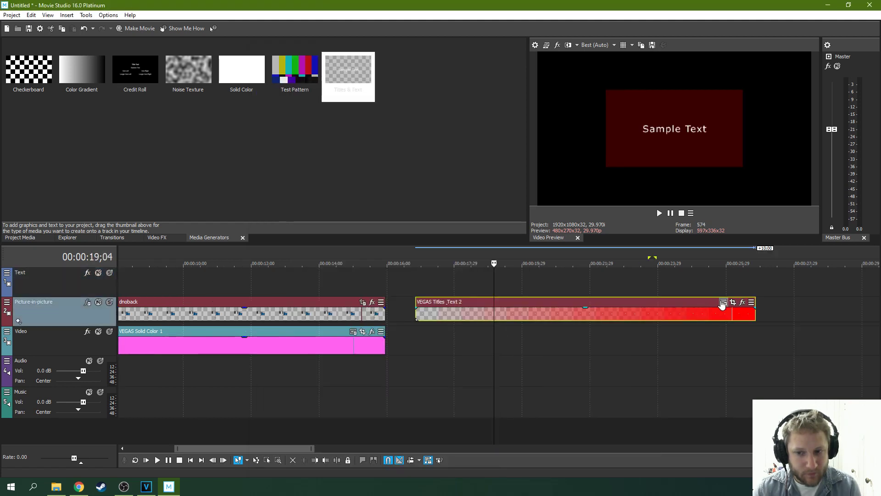
{"action": "left_click", "coordinate": [724, 302]}
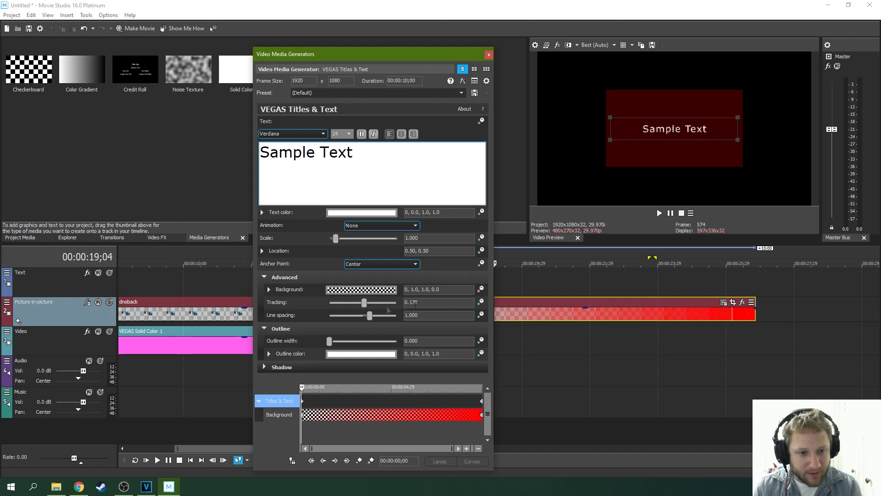
{"action": "left_click", "coordinate": [480, 302]}
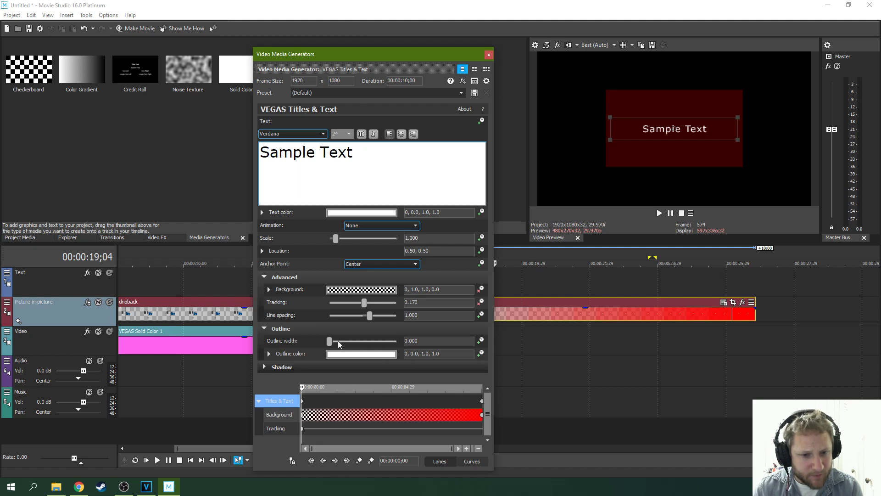
{"action": "left_click_drag", "start_coordinate": [363, 300], "coordinate": [360, 304]}
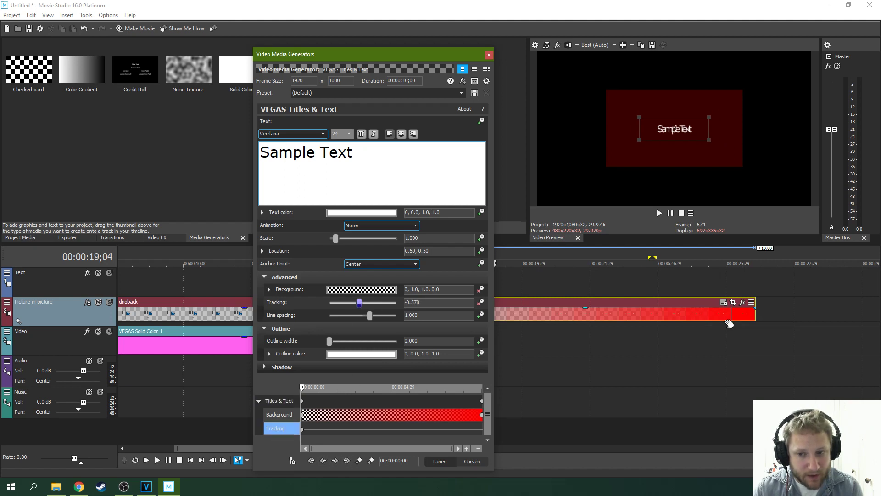
- Set tracking to 2.415 at the clip's end, close the dialog, and park the playhead before the title
{"action": "left_click", "coordinate": [681, 315]}
{"action": "key", "text": "End"}
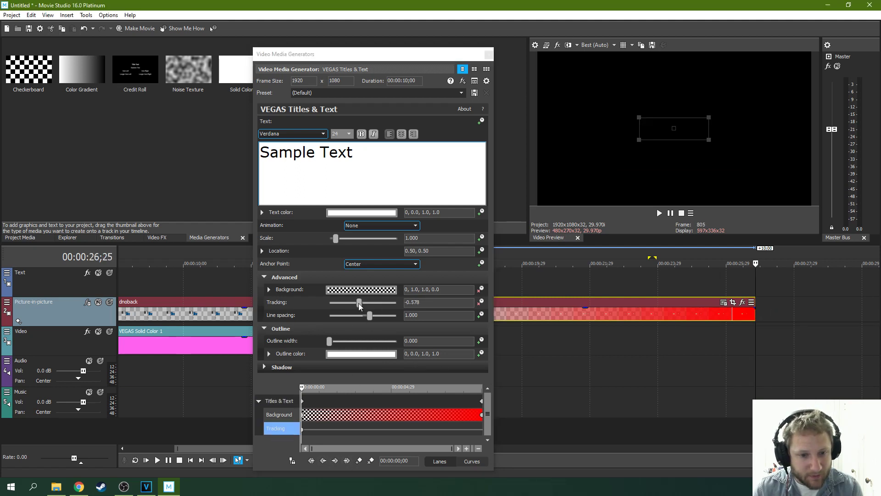
{"action": "left_click_drag", "start_coordinate": [359, 303], "coordinate": [379, 304]}
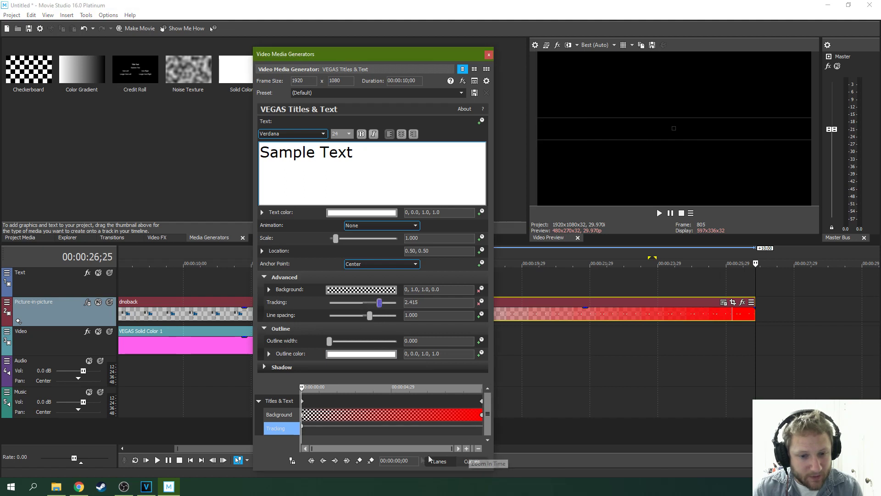
{"action": "left_click", "coordinate": [478, 401]}
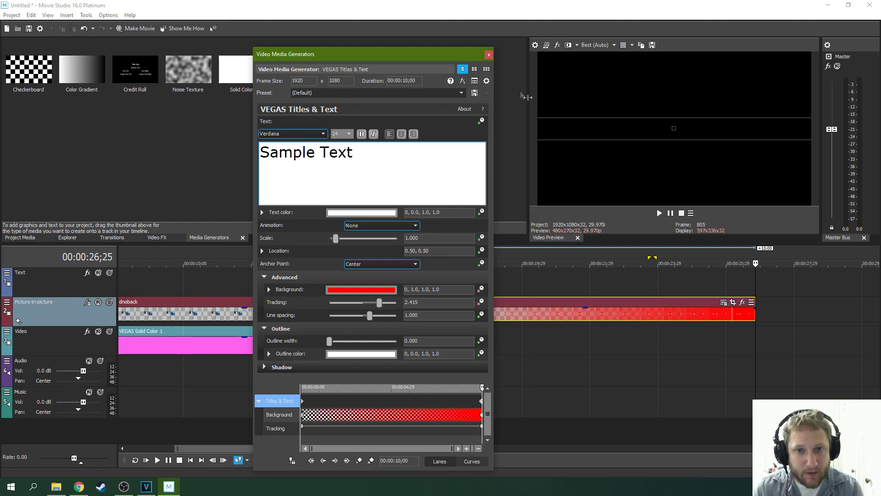
{"action": "left_click", "coordinate": [488, 55]}
{"action": "left_click", "coordinate": [451, 279]}
- Preview the title, then loosen its starting tracking to -0.442
{"action": "left_click", "coordinate": [660, 213]}
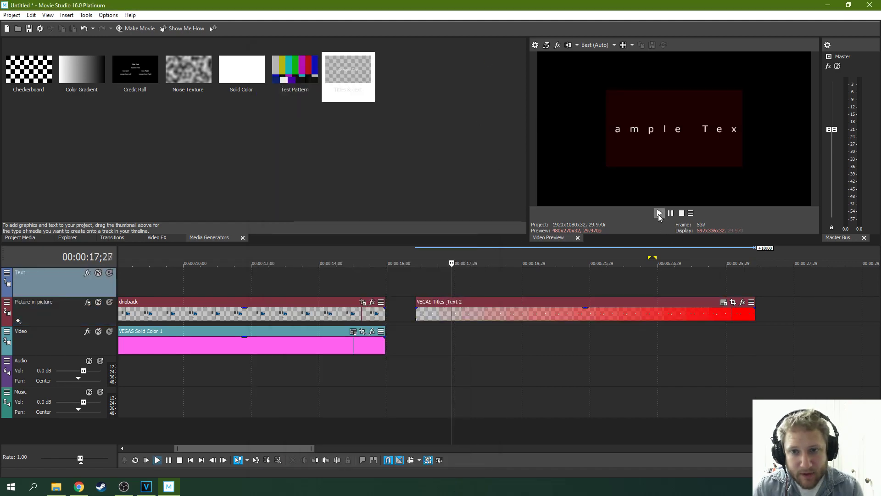
{"action": "left_click", "coordinate": [671, 213]}
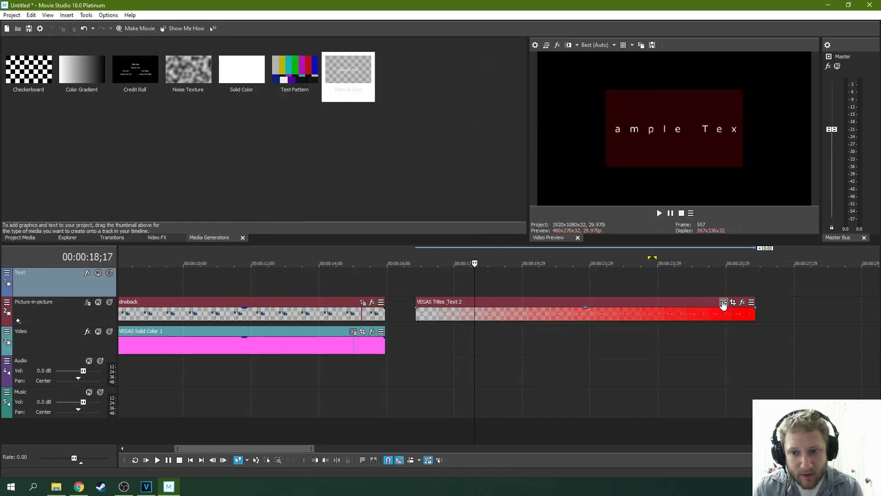
{"action": "left_click", "coordinate": [724, 304]}
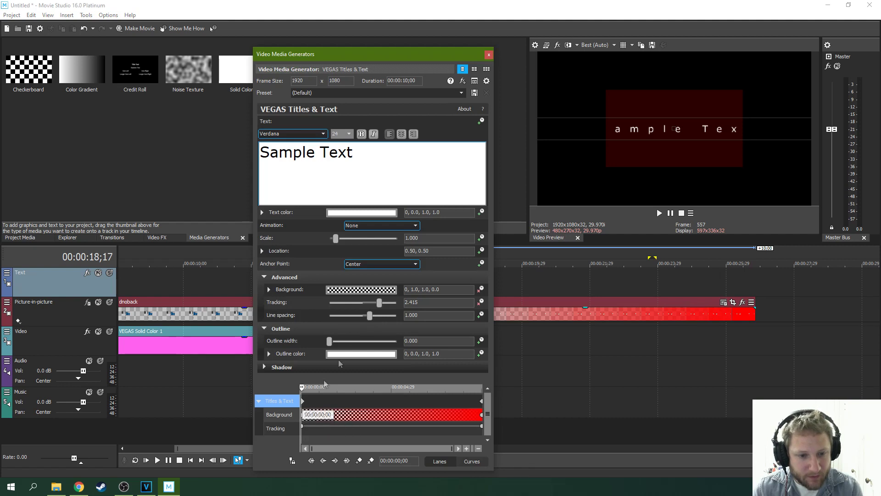
{"action": "left_click_drag", "start_coordinate": [379, 303], "coordinate": [359, 303]}
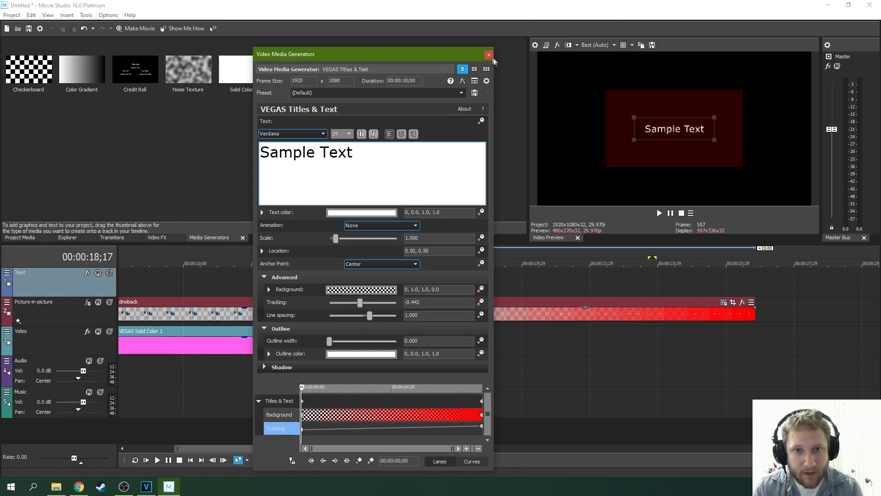
{"action": "left_click", "coordinate": [488, 55]}
- Play and scrub through the title to review the widening letters, then show the Video FX gallery
{"action": "left_click", "coordinate": [445, 270]}
{"action": "left_click", "coordinate": [660, 213]}
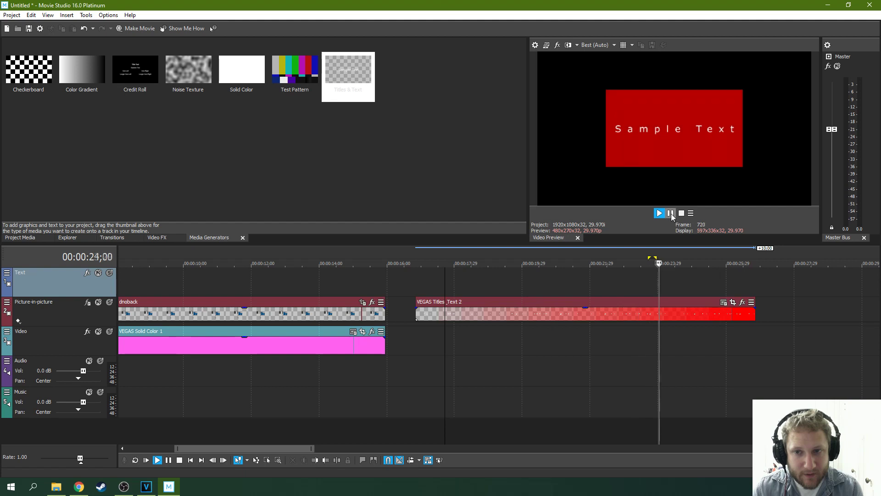
{"action": "left_click", "coordinate": [670, 214]}
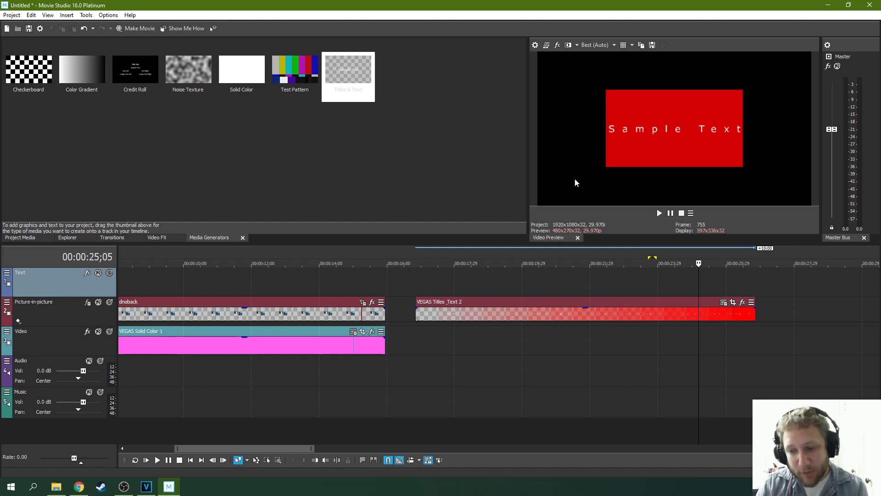
{"action": "left_click", "coordinate": [708, 277]}
{"action": "left_click", "coordinate": [734, 277]}
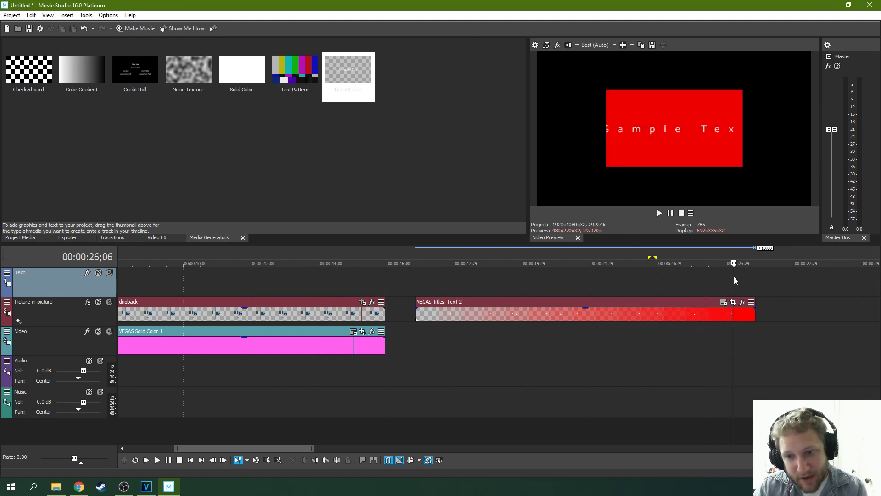
{"action": "left_click", "coordinate": [671, 270]}
{"action": "left_click", "coordinate": [636, 272]}
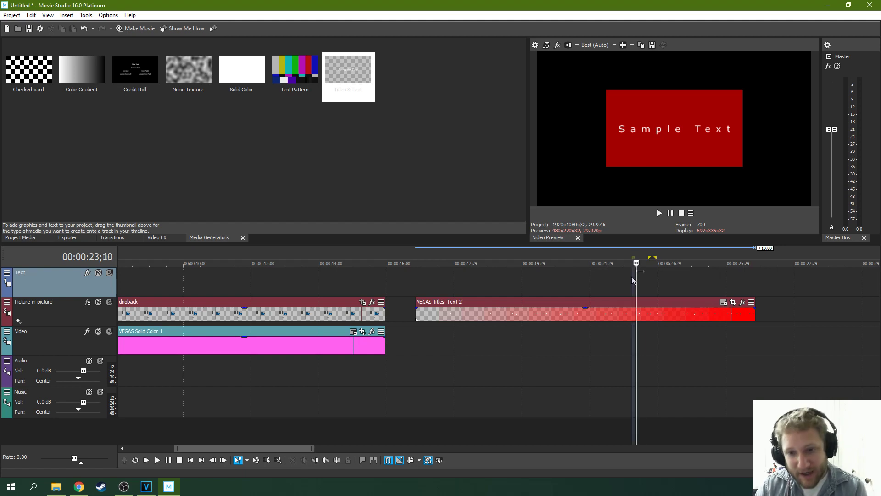
{"action": "left_click", "coordinate": [526, 276]}
{"action": "left_click", "coordinate": [675, 279]}
{"action": "left_click", "coordinate": [712, 280]}
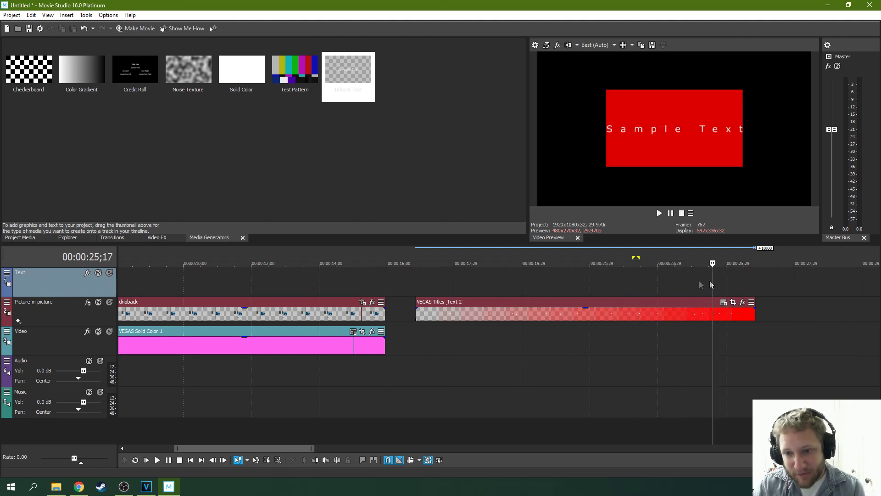
{"action": "left_click", "coordinate": [577, 275]}
{"action": "left_click", "coordinate": [514, 272]}
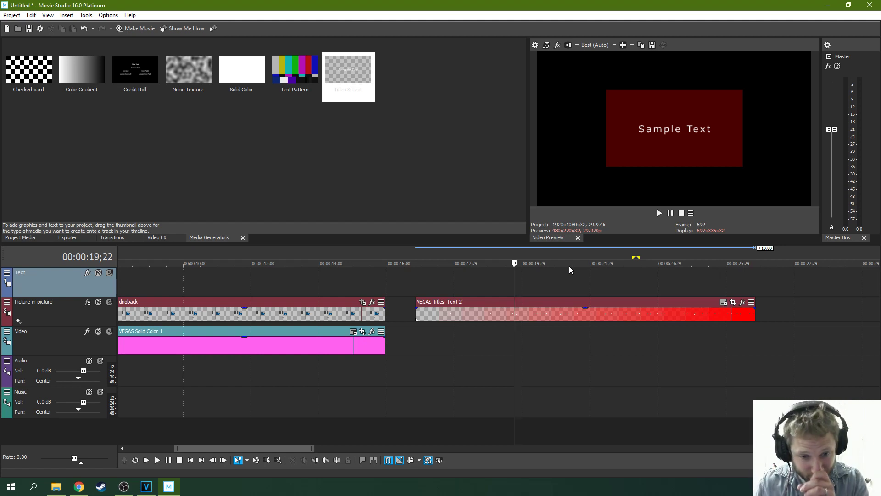
{"action": "left_click", "coordinate": [567, 280]}
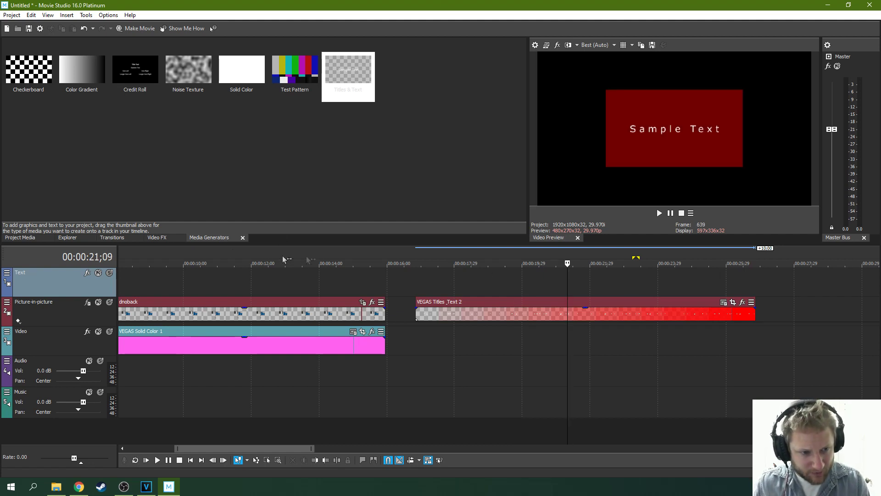
{"action": "left_click", "coordinate": [156, 237]}
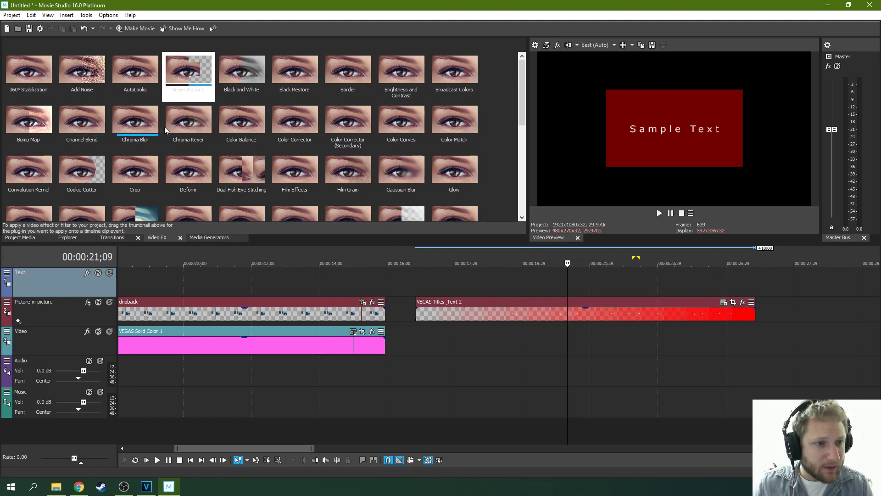
- Apply the Cookie Cutter effect to the Sample Text title clip and expand its centre settings
{"action": "left_click", "coordinate": [92, 171]}
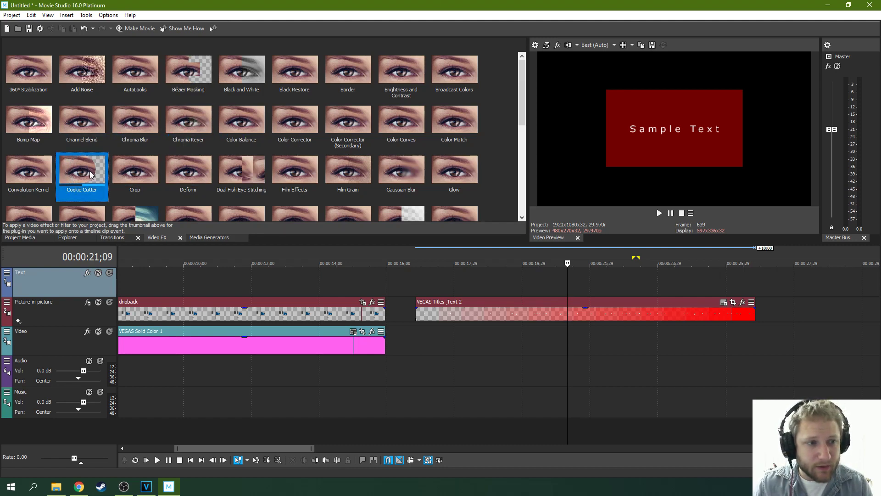
{"action": "left_click_drag", "start_coordinate": [89, 171], "coordinate": [505, 316]}
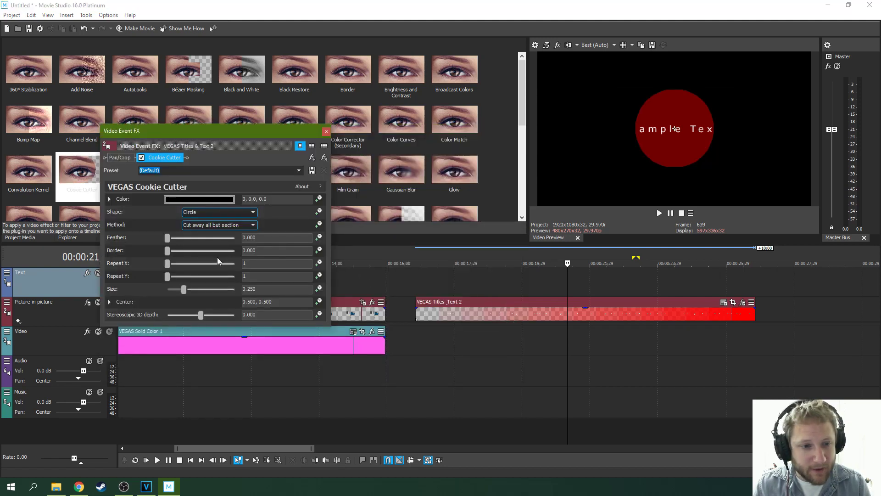
{"action": "left_click", "coordinate": [109, 302]}
{"action": "left_click_drag", "start_coordinate": [324, 222], "coordinate": [227, 289]}
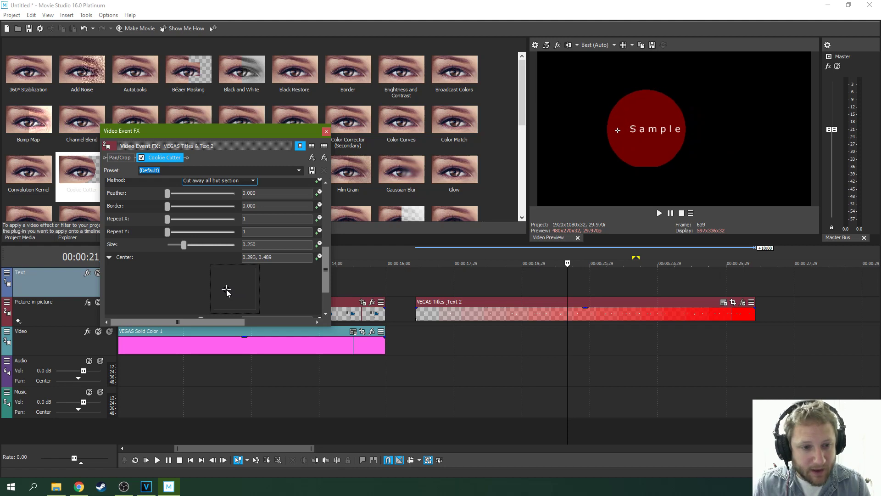
- Keyframe the circle's Center so it reaches 1.000, 0.522 at the clip's end
{"action": "left_click", "coordinate": [319, 258]}
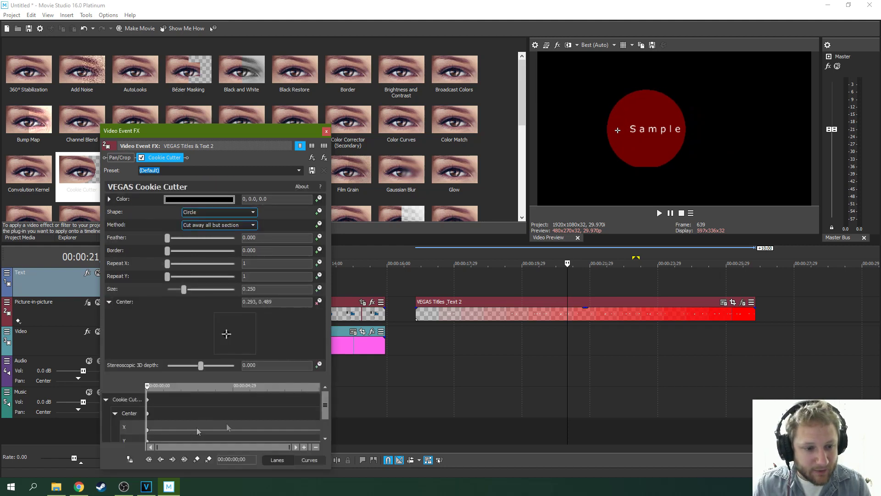
{"action": "left_click", "coordinate": [320, 387]}
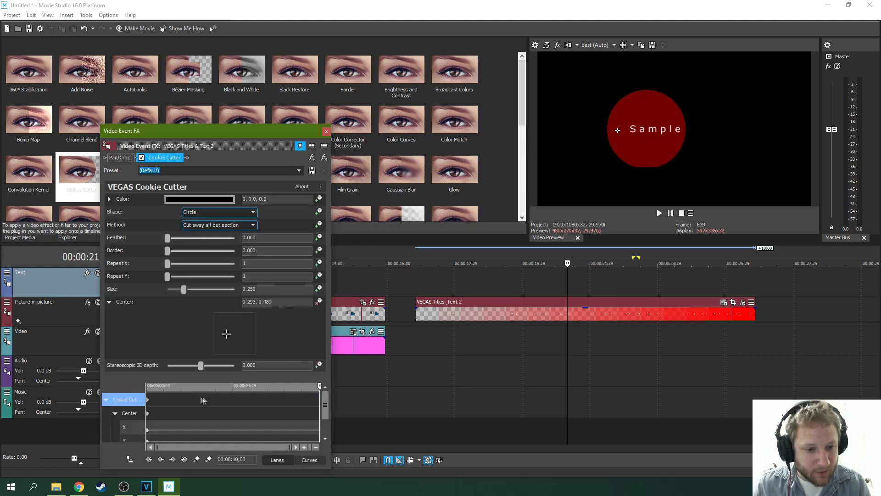
{"action": "left_click", "coordinate": [197, 459]}
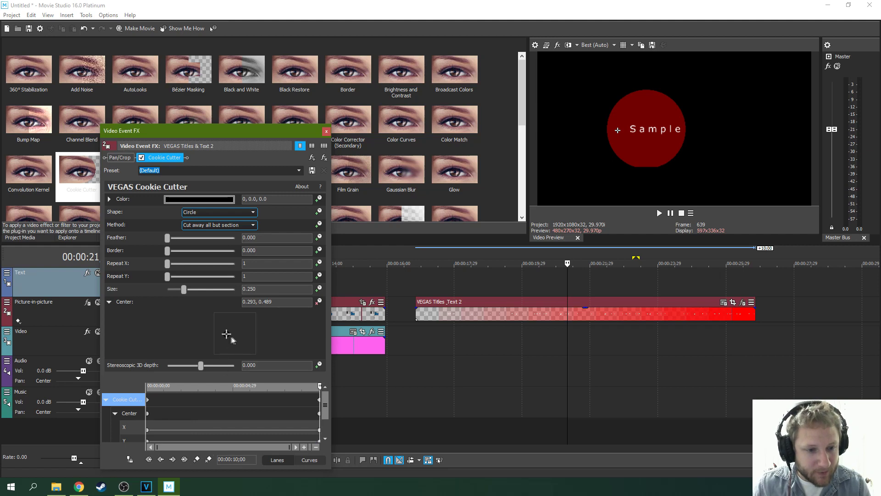
{"action": "left_click_drag", "start_coordinate": [227, 334], "coordinate": [267, 333]}
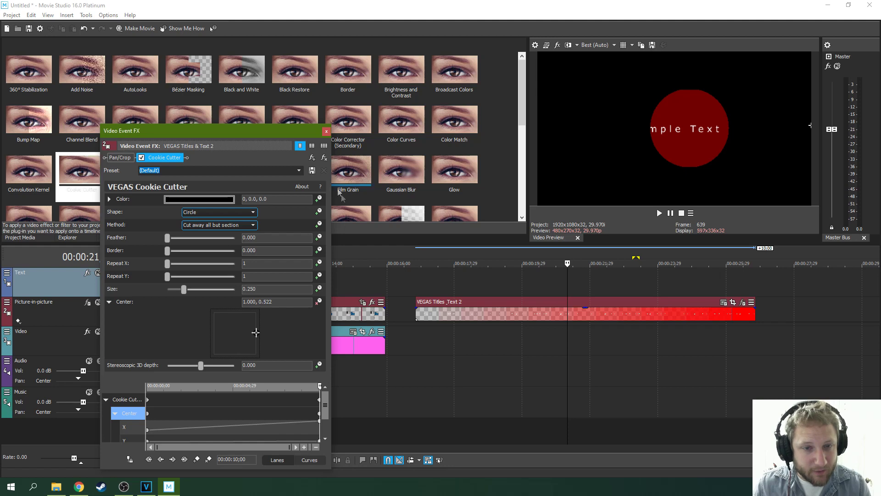
{"action": "left_click", "coordinate": [326, 131]}
{"action": "left_click", "coordinate": [416, 285]}
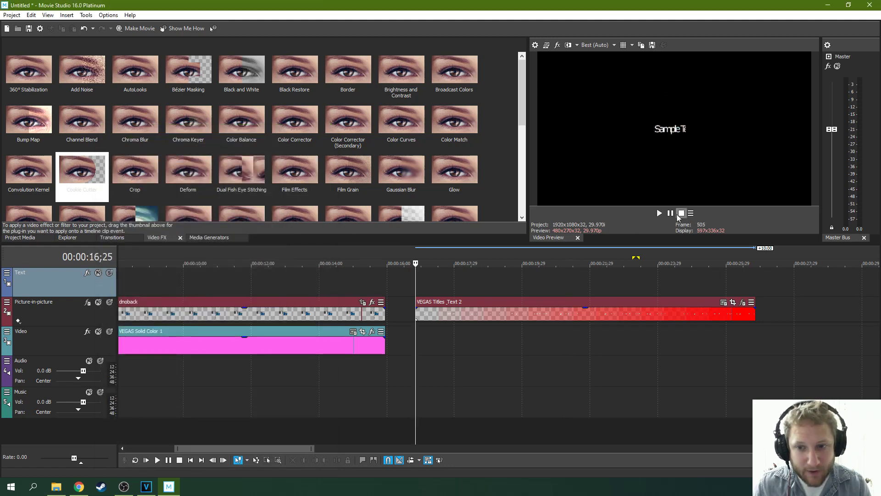
{"action": "left_click", "coordinate": [659, 213]}
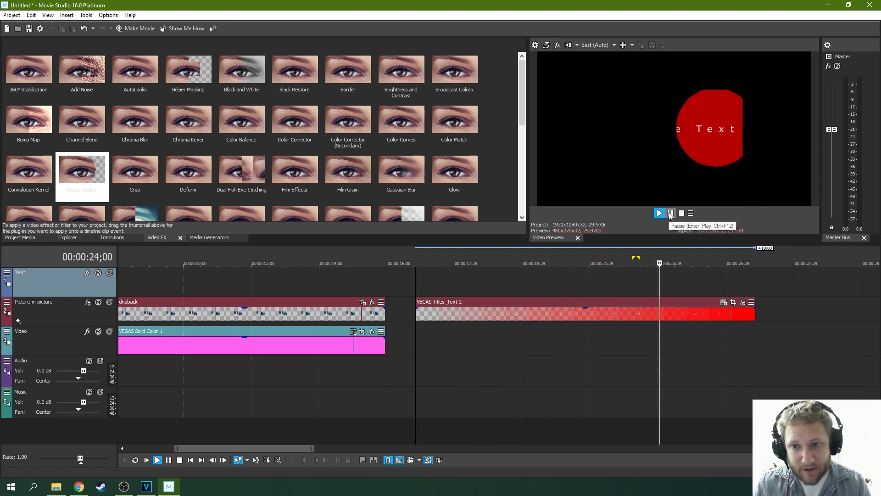
{"action": "left_click", "coordinate": [670, 214]}
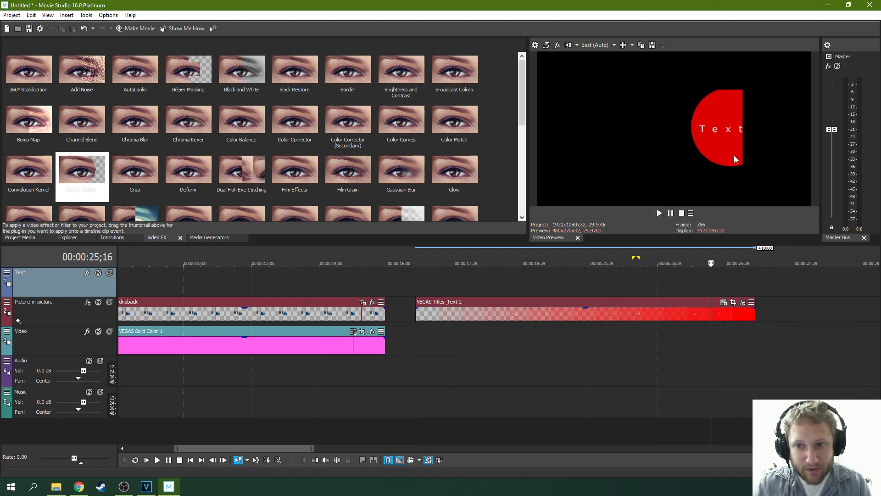